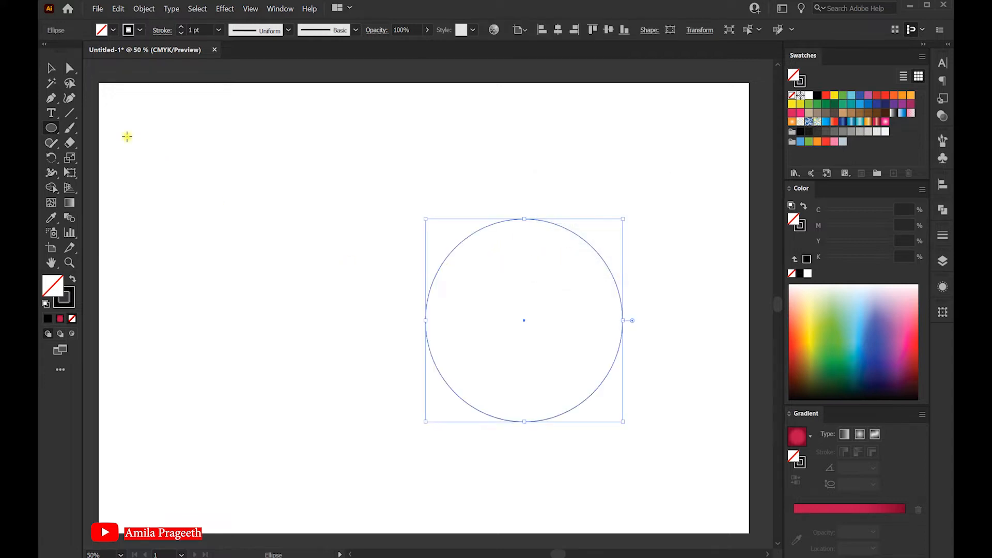
- Centre the circle horizontally and vertically on the artboard
click(51, 68)
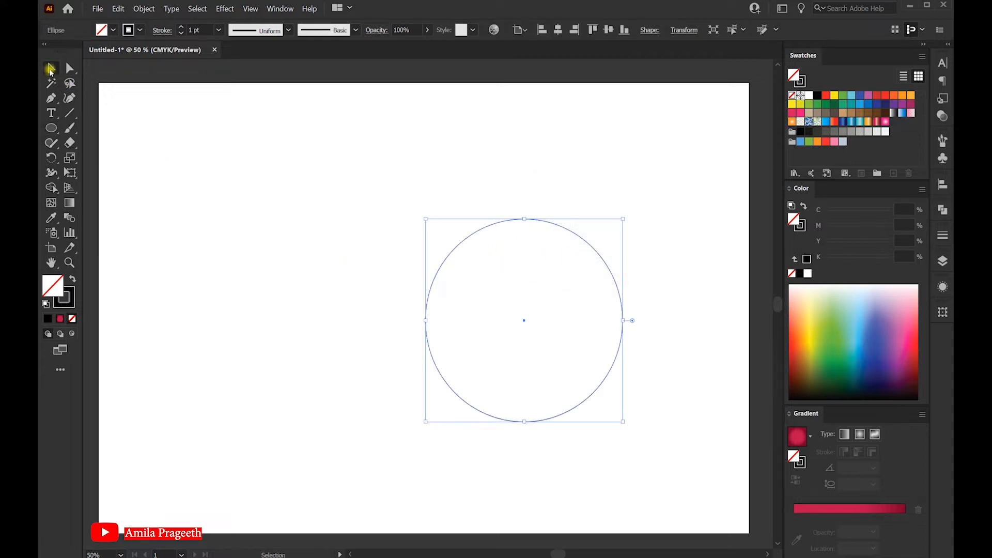
click(281, 9)
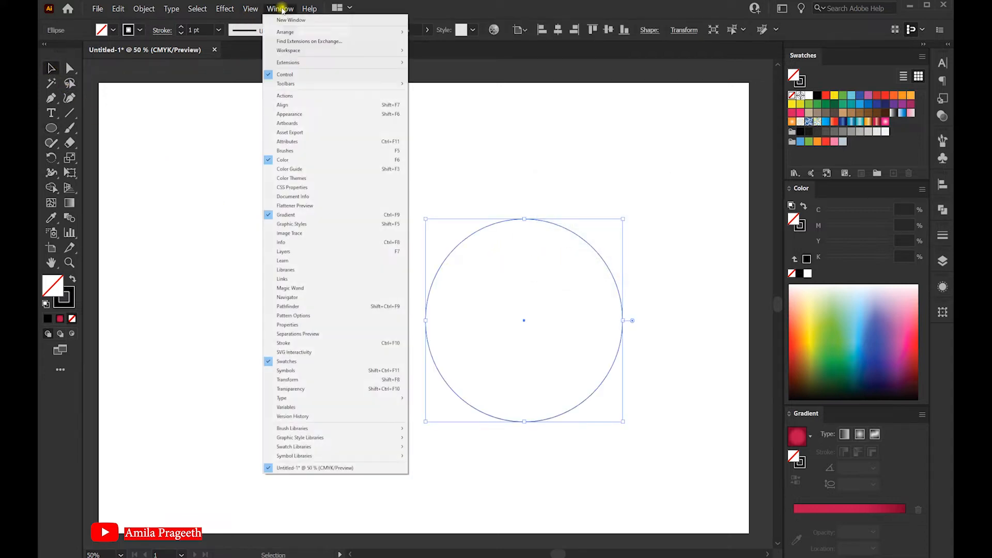
click(296, 106)
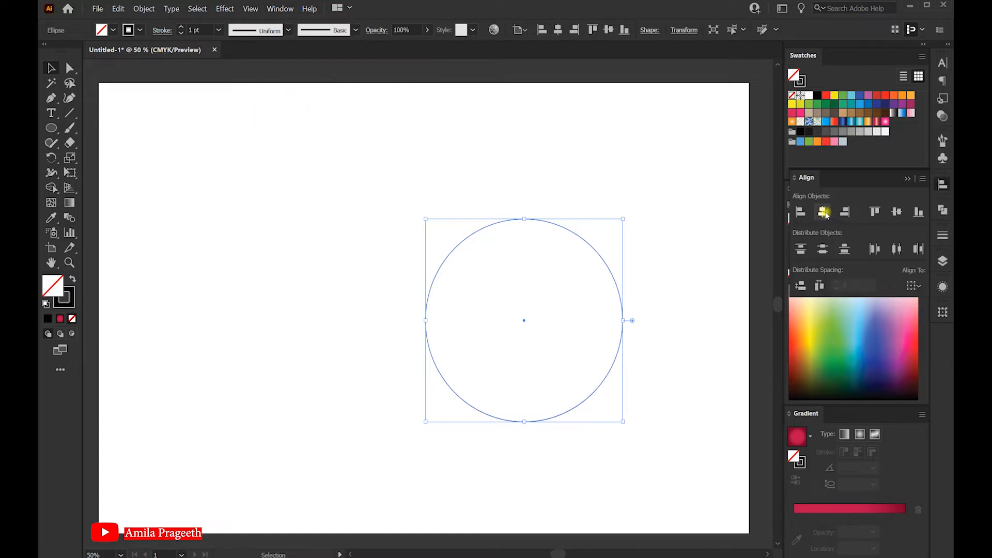
click(824, 211)
click(897, 212)
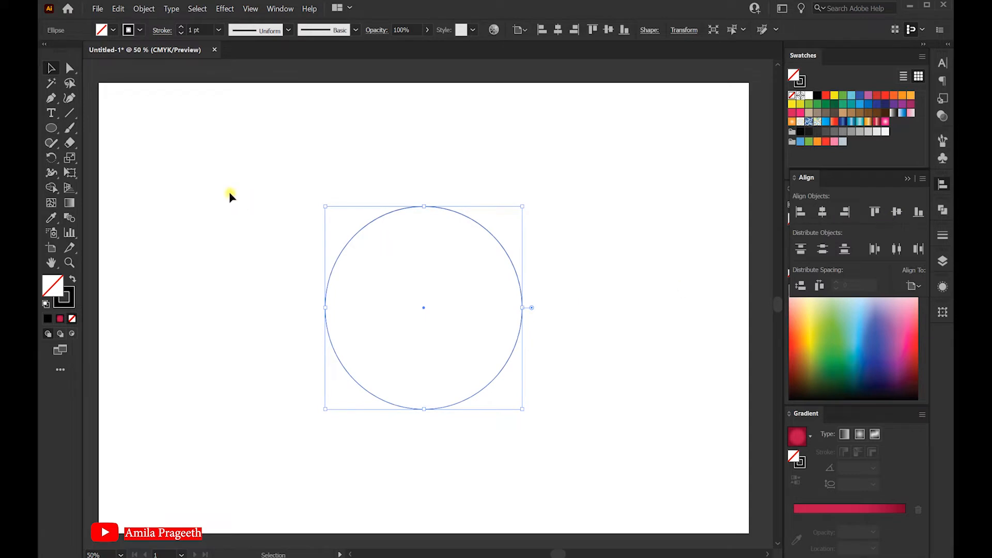
- Draw a second circle of 500 × 500 px and centre it horizontally and vertically on the artboard
click(51, 127)
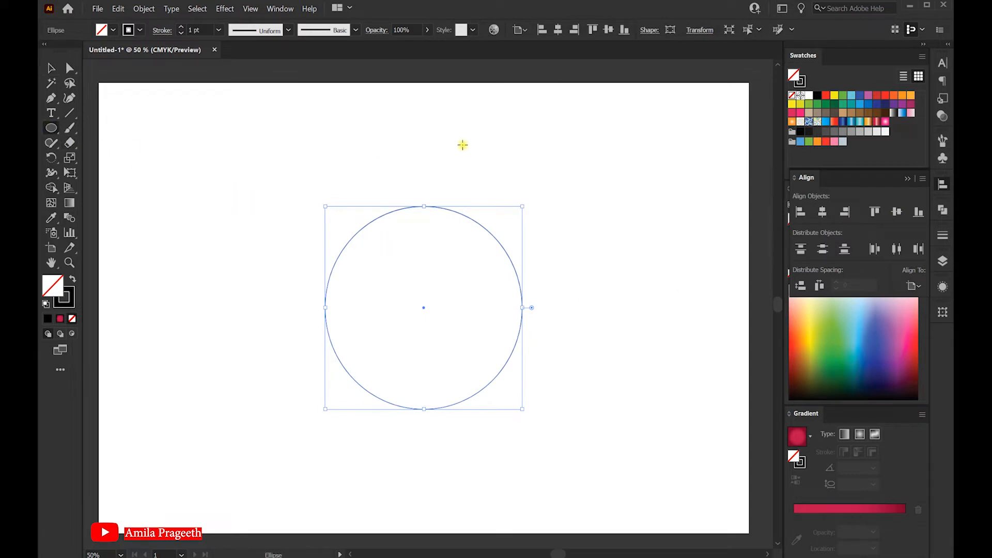
click(248, 214)
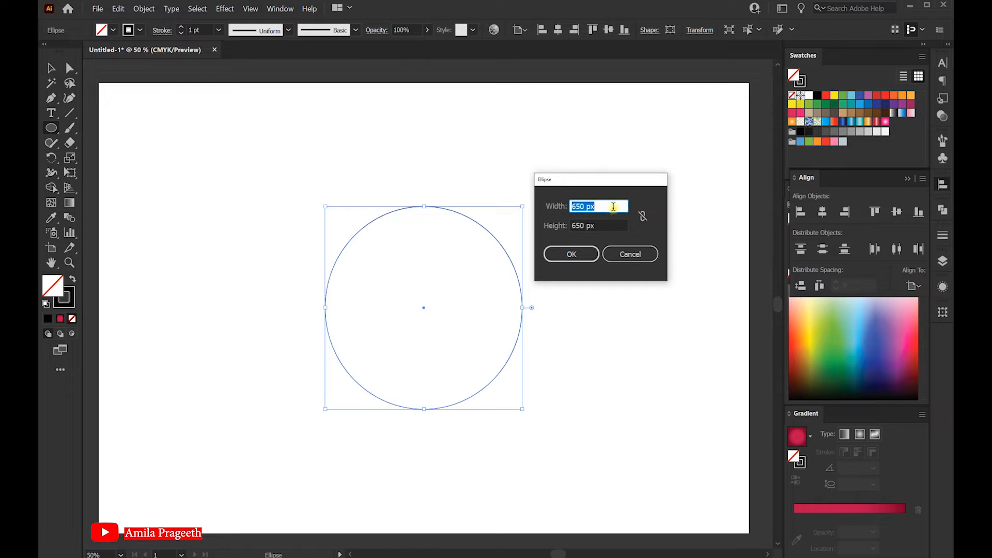
text(500)
key(Tab)
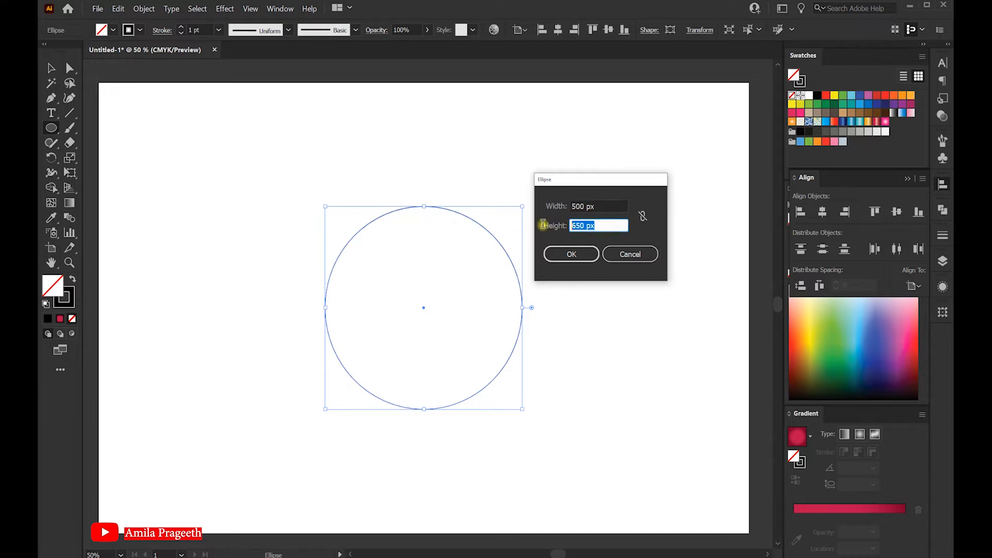
text(500)
click(578, 257)
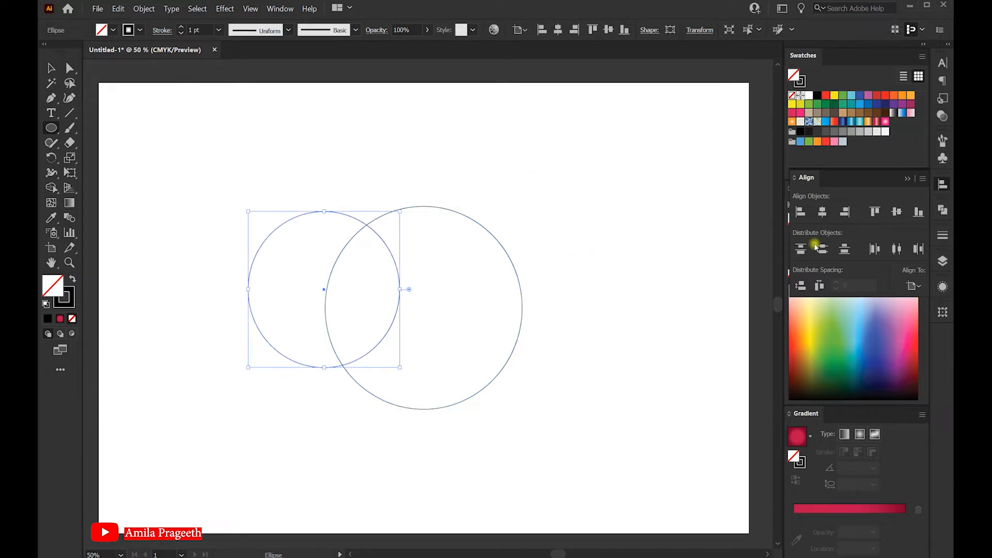
click(824, 212)
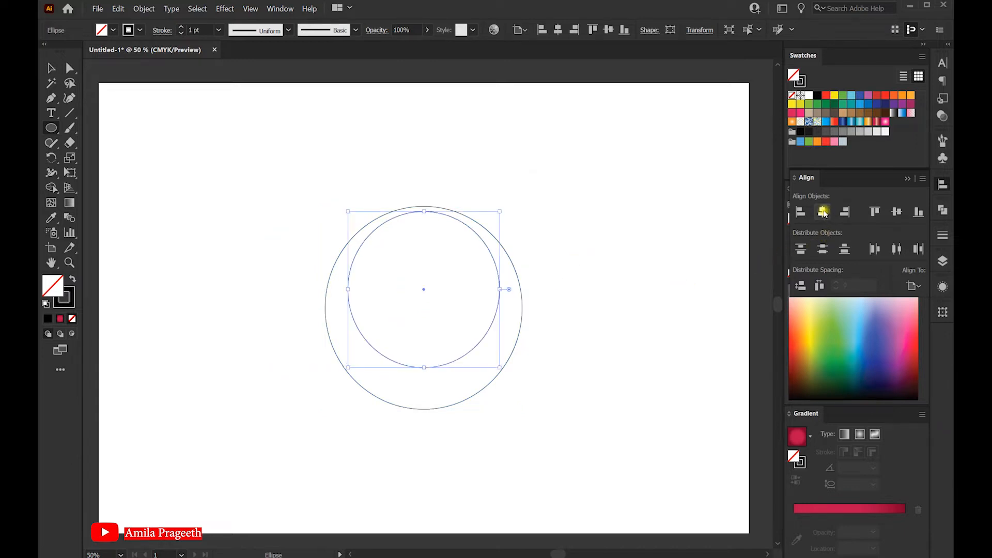
click(898, 212)
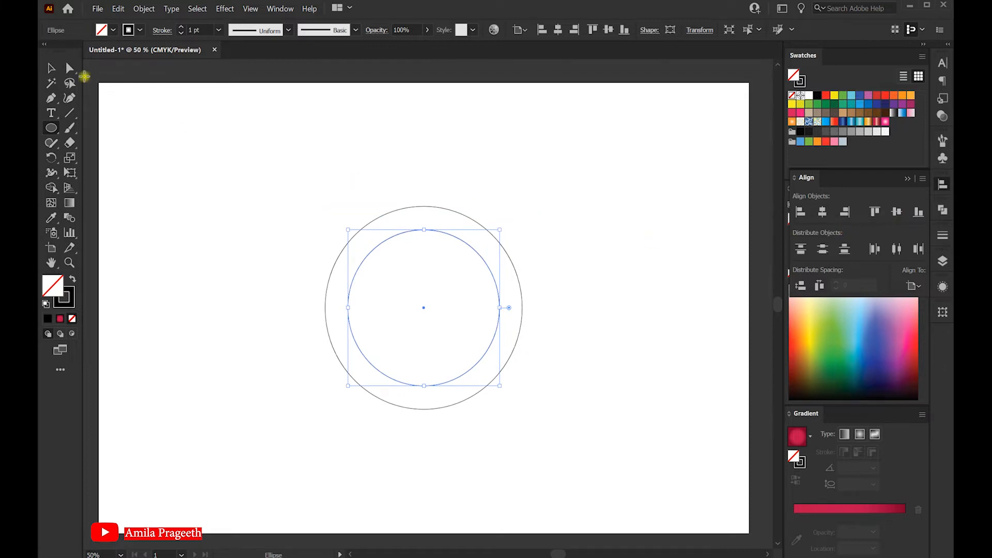
- Align the upper edges of both circles with each other
click(51, 69)
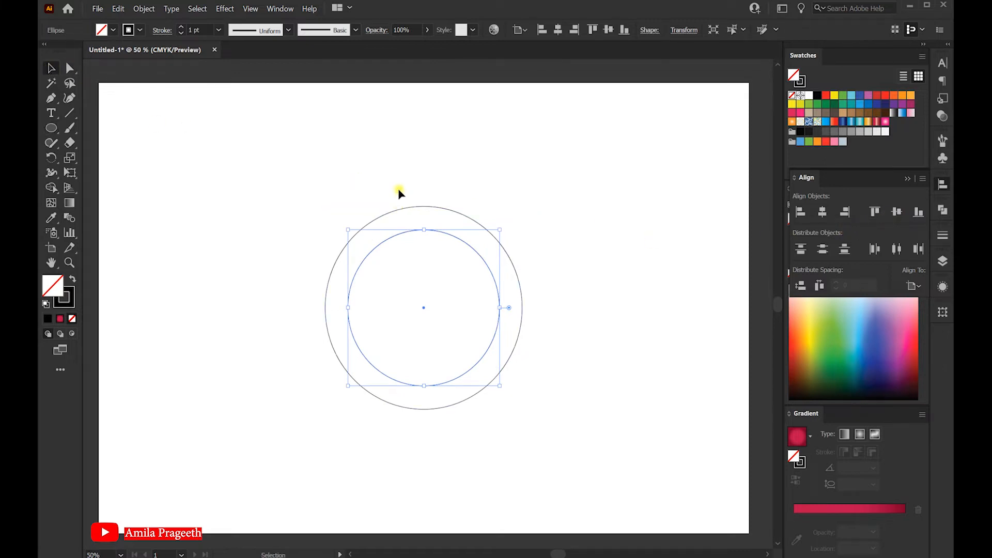
key(ctrl+a)
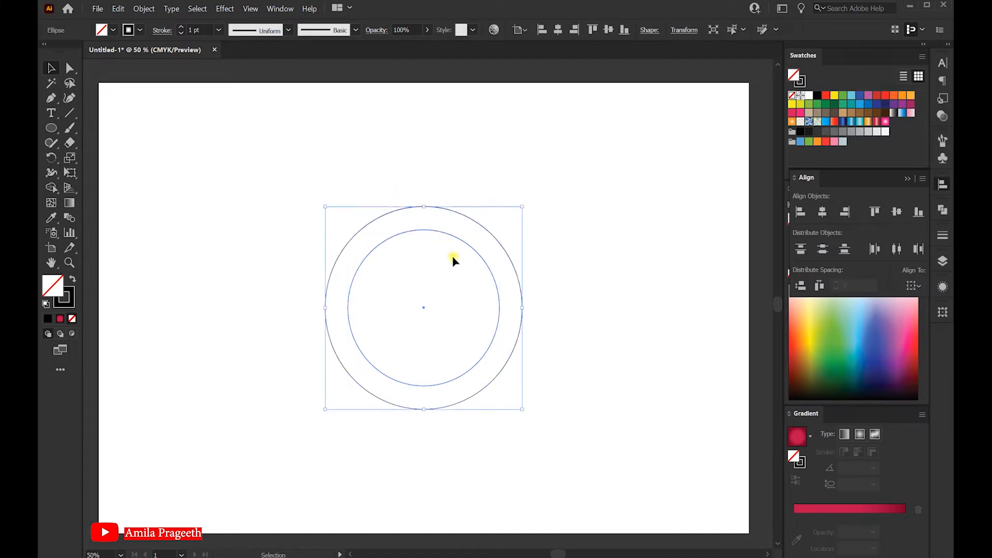
click(875, 212)
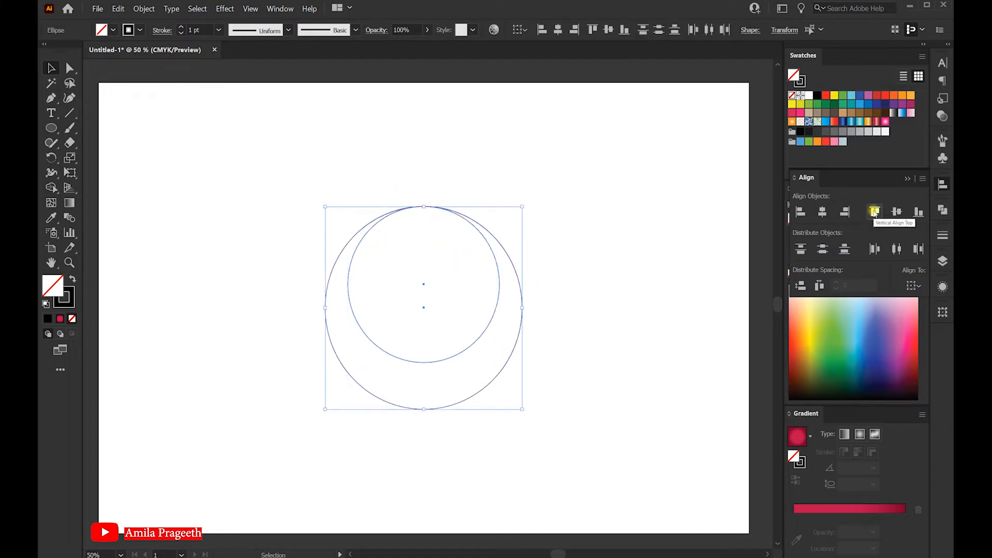
- Move the smaller circle straight up so that it slightly overshoots the larger circle's upper edge
click(571, 267)
click(428, 363)
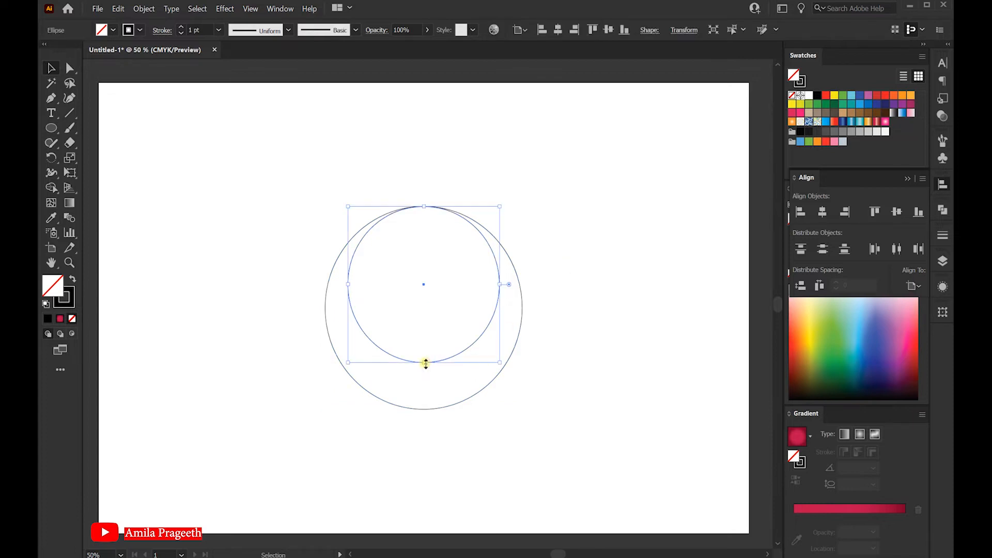
drag(432, 364, 431, 346)
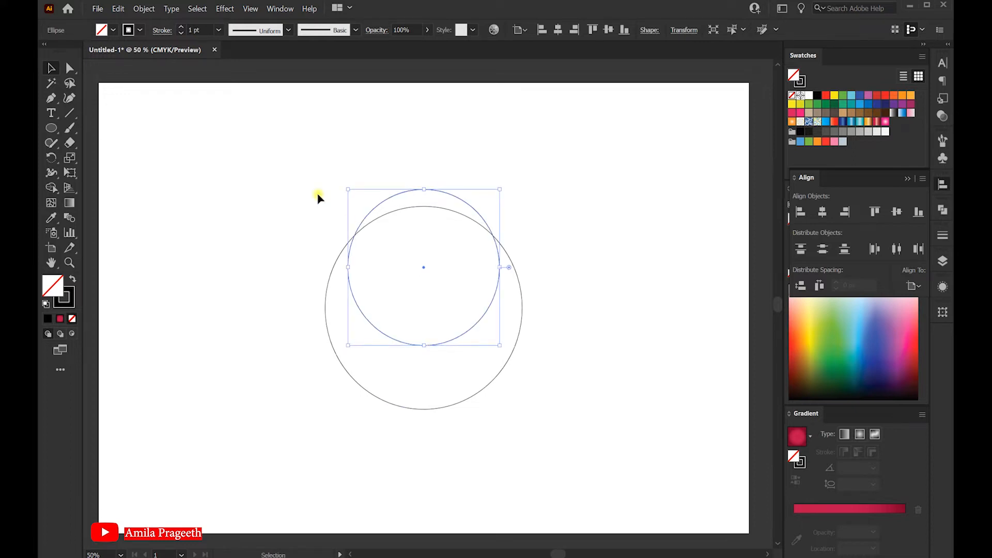
- Enlarge both circles together slightly, scaling them proportionally from their common centre
click(310, 168)
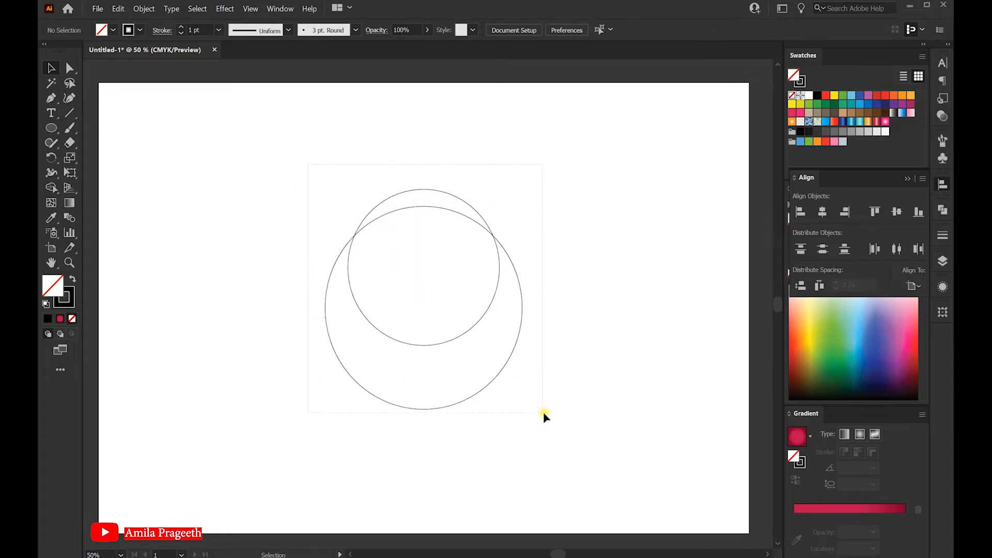
drag(544, 413, 544, 414)
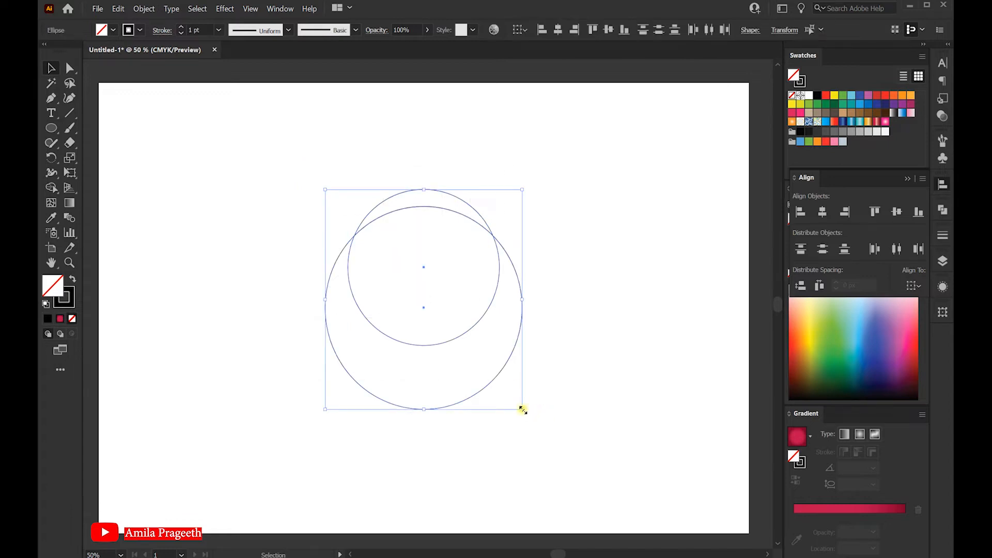
drag(521, 409, 540, 429)
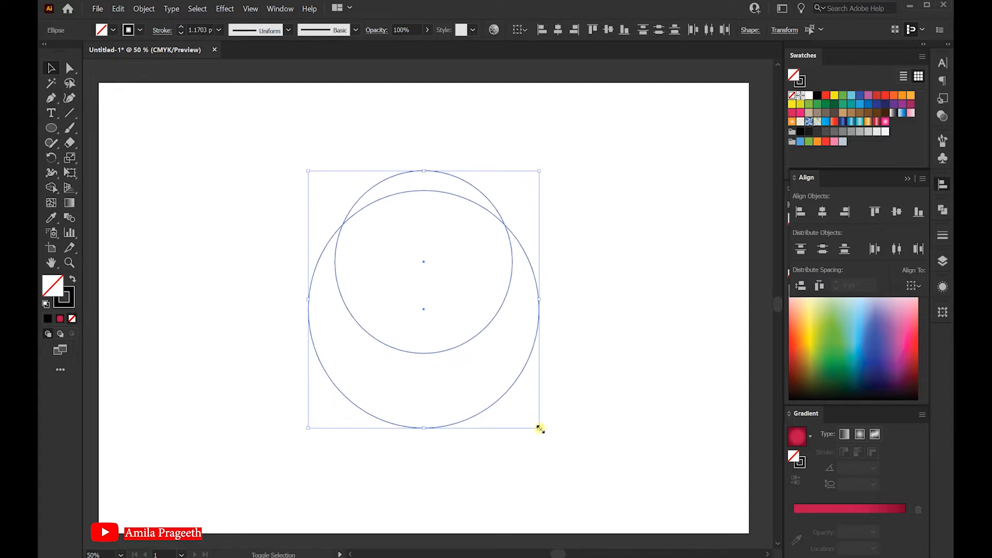
click(585, 424)
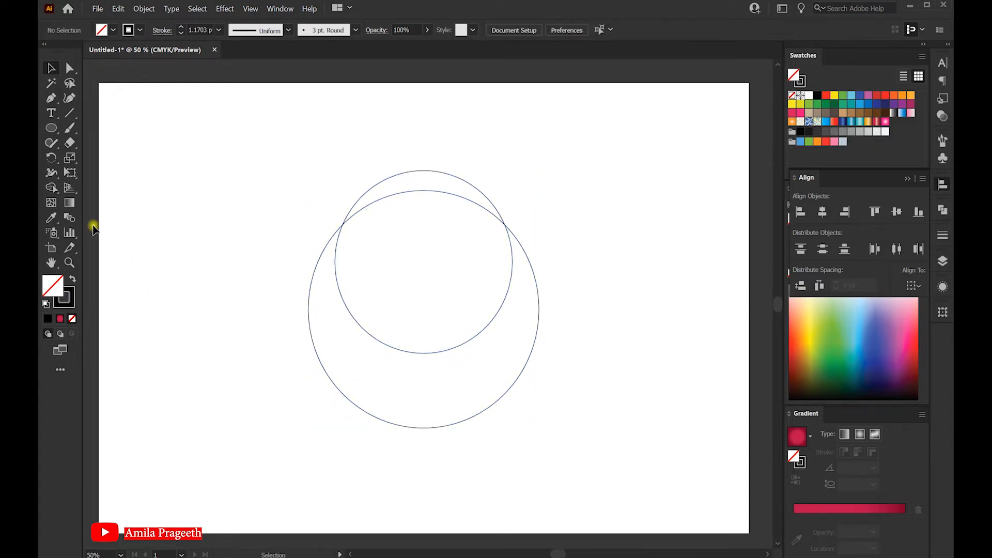
- Draw a 45° diagonal line centred on the smaller circle's lowest anchor, crossing the larger circle's lower right edge
click(68, 116)
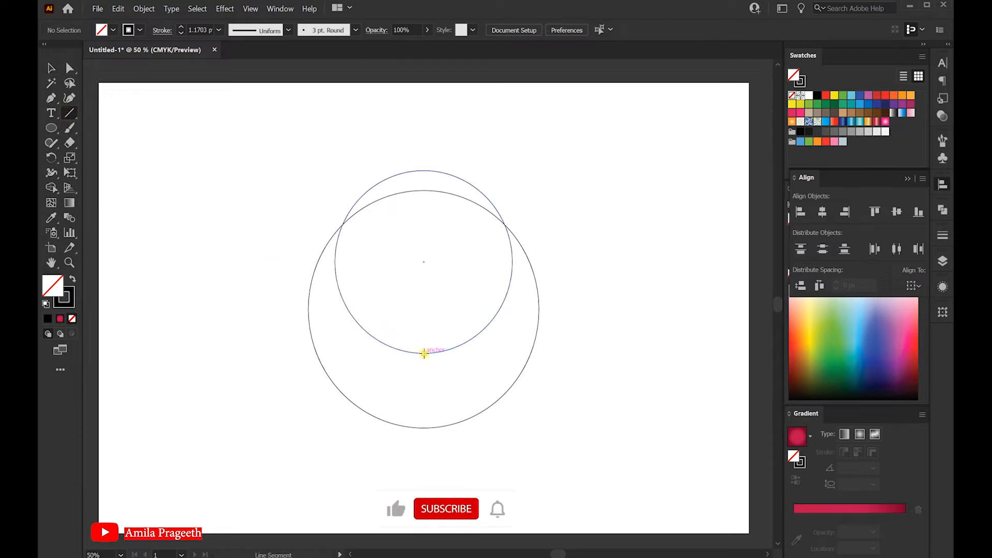
drag(423, 354, 495, 427)
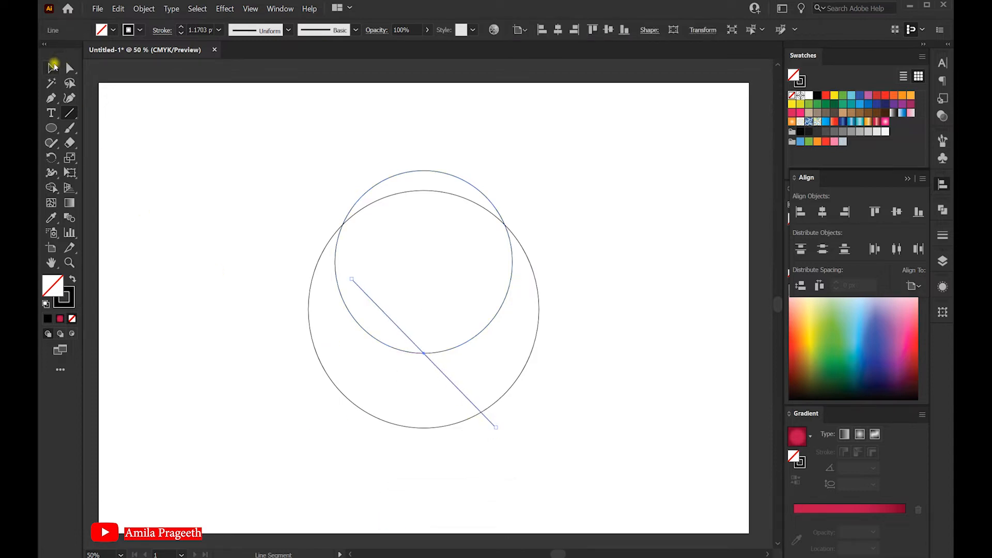
- Remove the right-hand, inner and upper regions of the circles with Shape Builder, keeping the crescent-like shape left of the diagonal line
click(51, 68)
drag(290, 149, 564, 438)
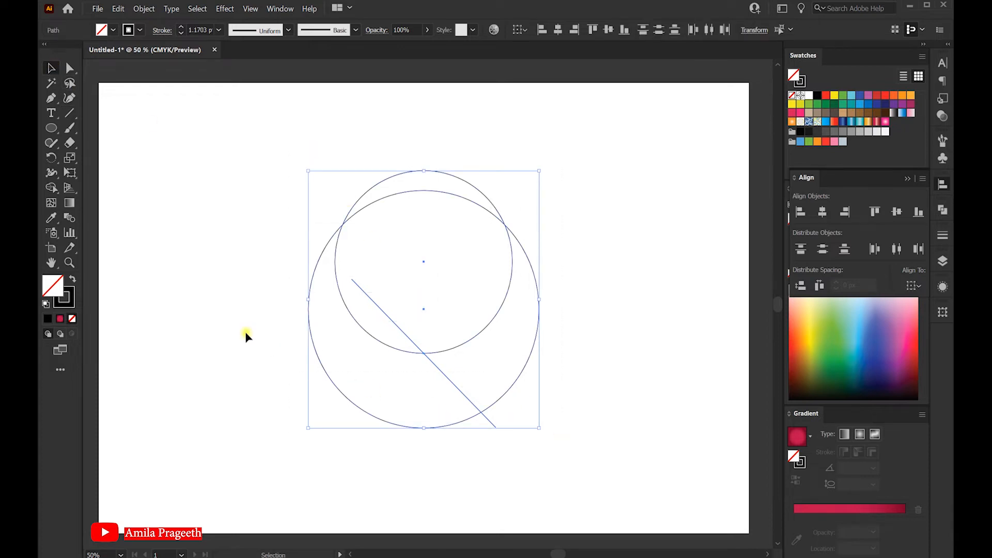
click(53, 189)
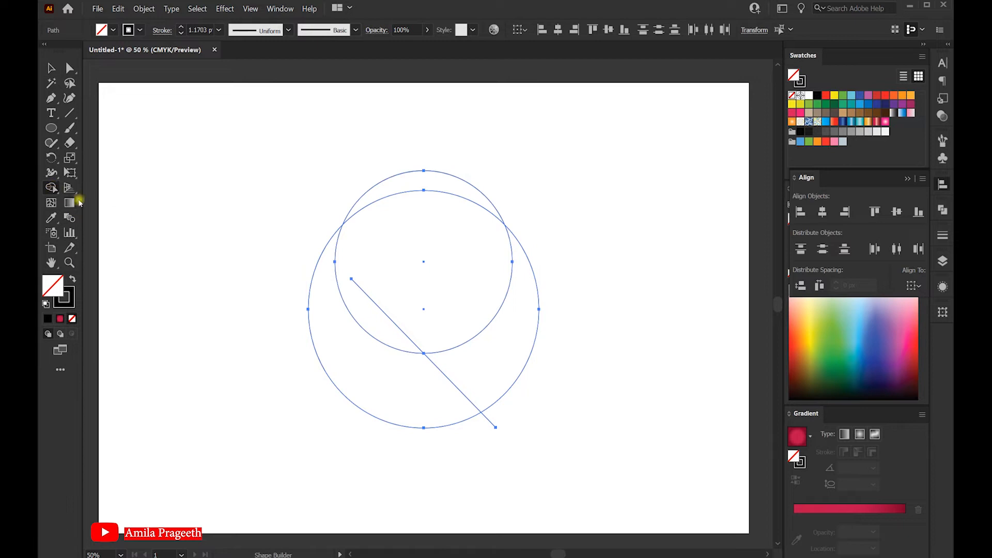
click(903, 97)
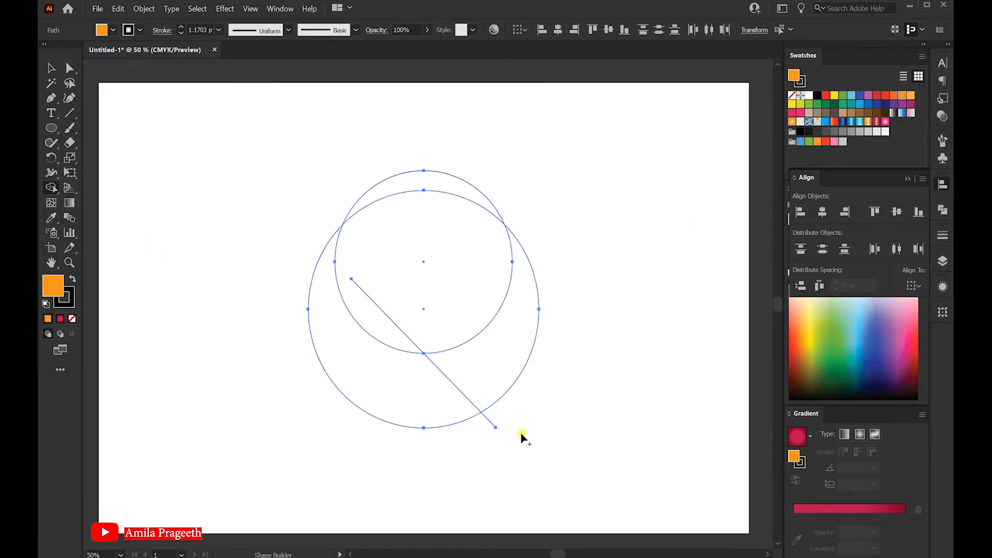
alt+click(501, 365)
alt+click(465, 307)
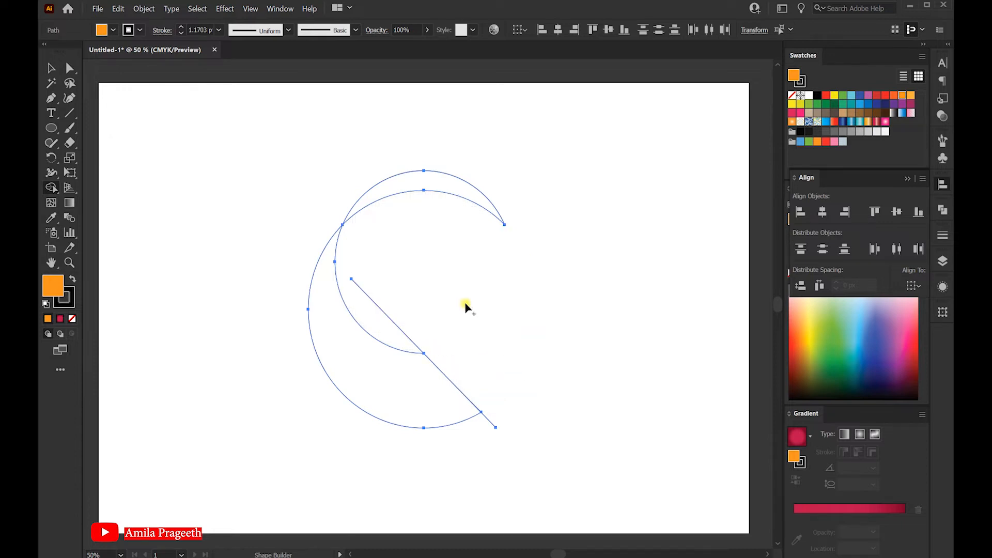
alt+click(394, 176)
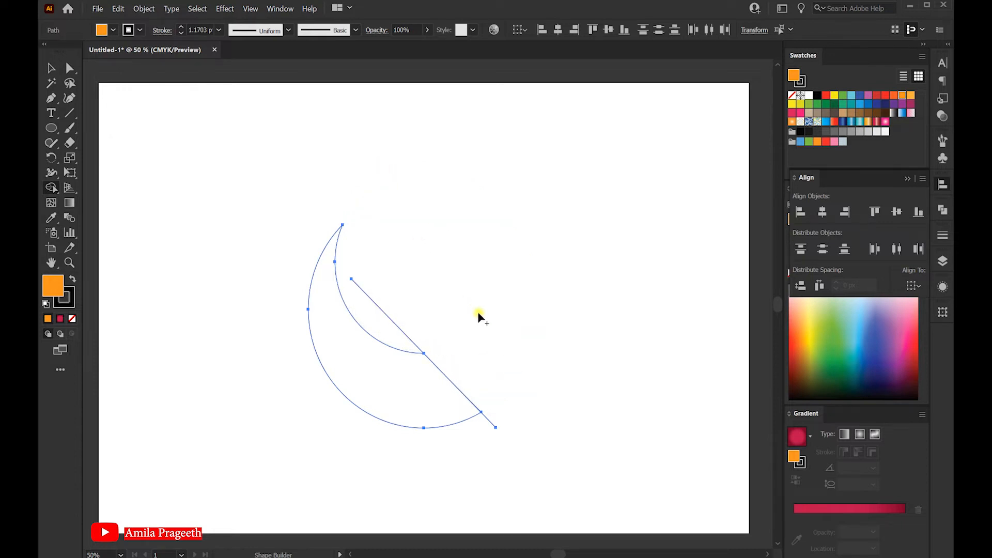
- Delete the leftover diagonal line so only the closed crescent-like shape remains
click(51, 68)
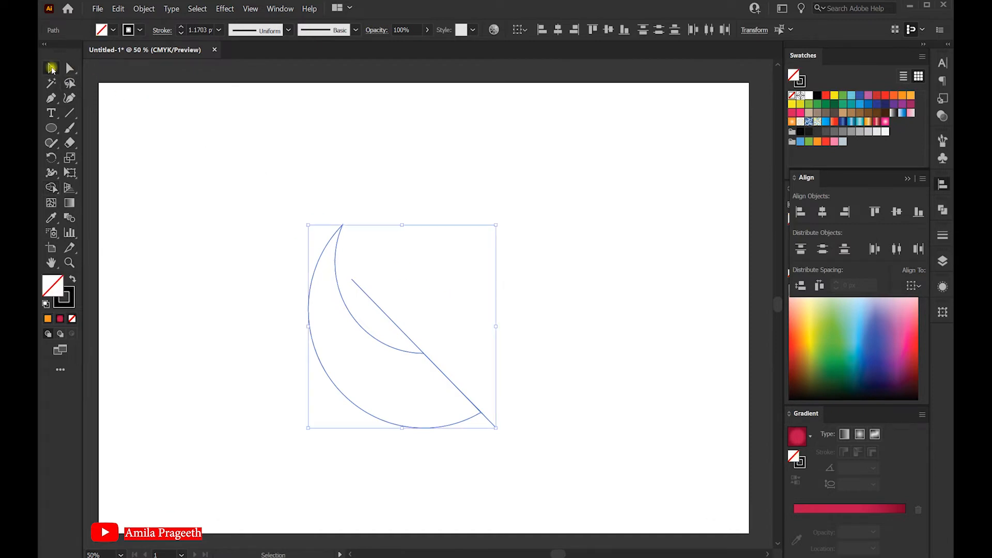
click(523, 299)
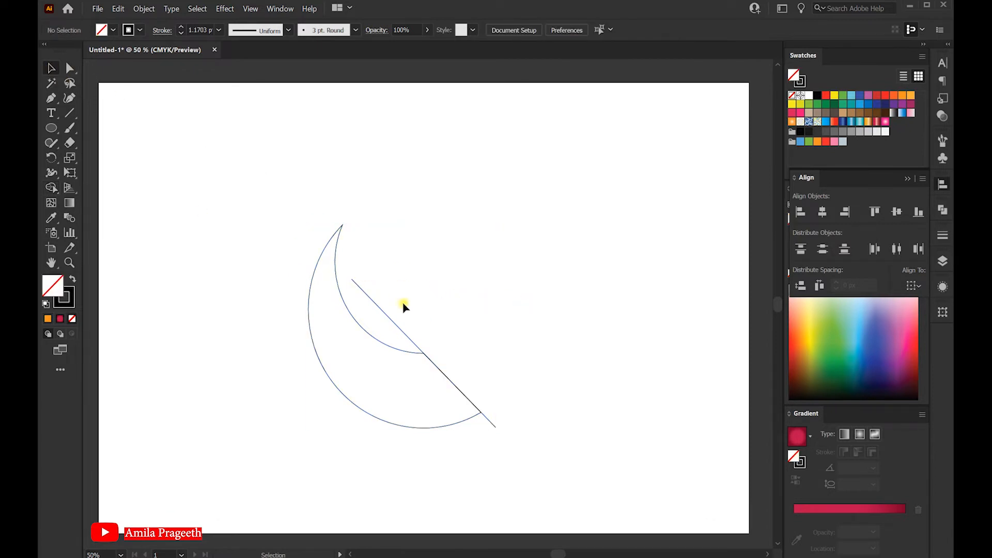
click(377, 317)
key(Delete)
- Fill the crescent-like shape with the orange swatch and remove its stroke
click(51, 188)
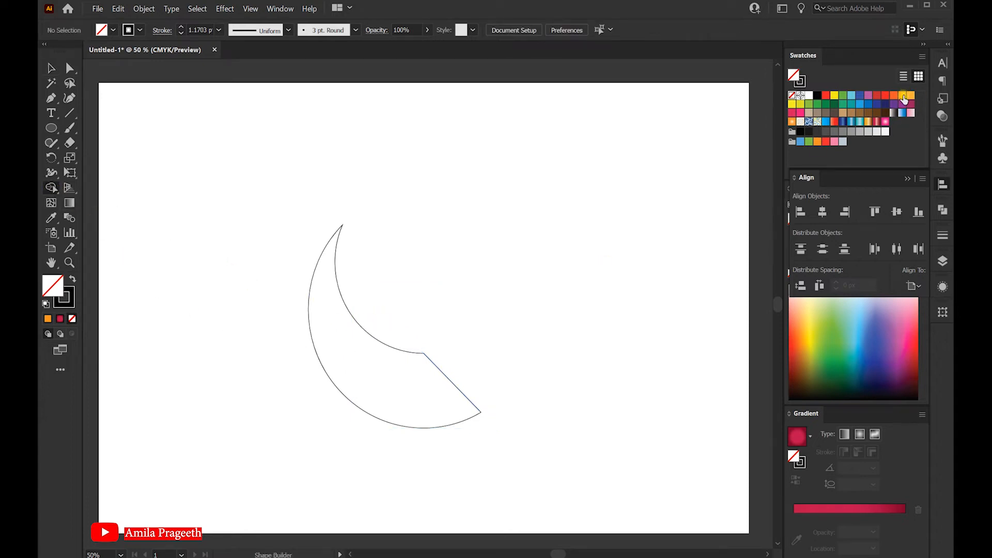
click(903, 96)
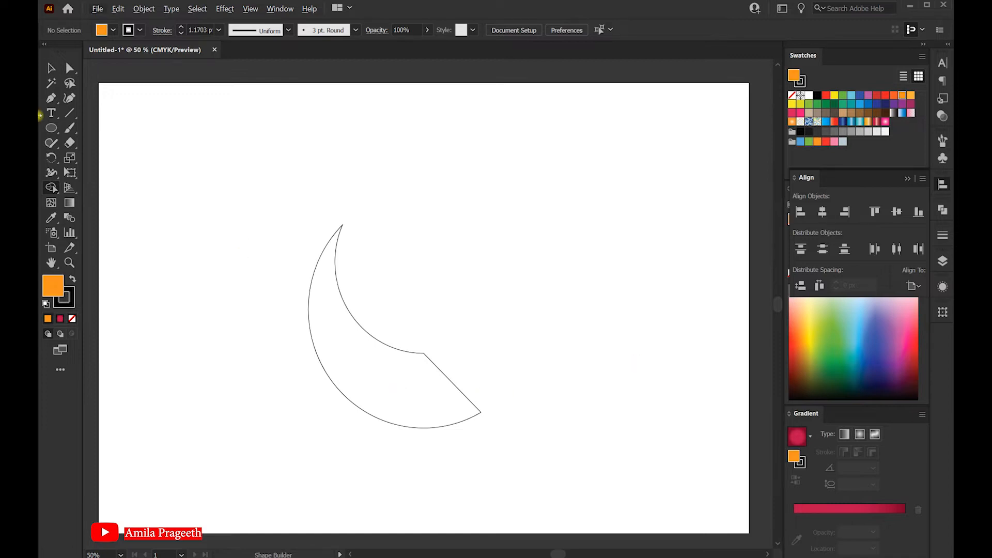
click(51, 68)
key(slash)
drag(282, 212, 413, 346)
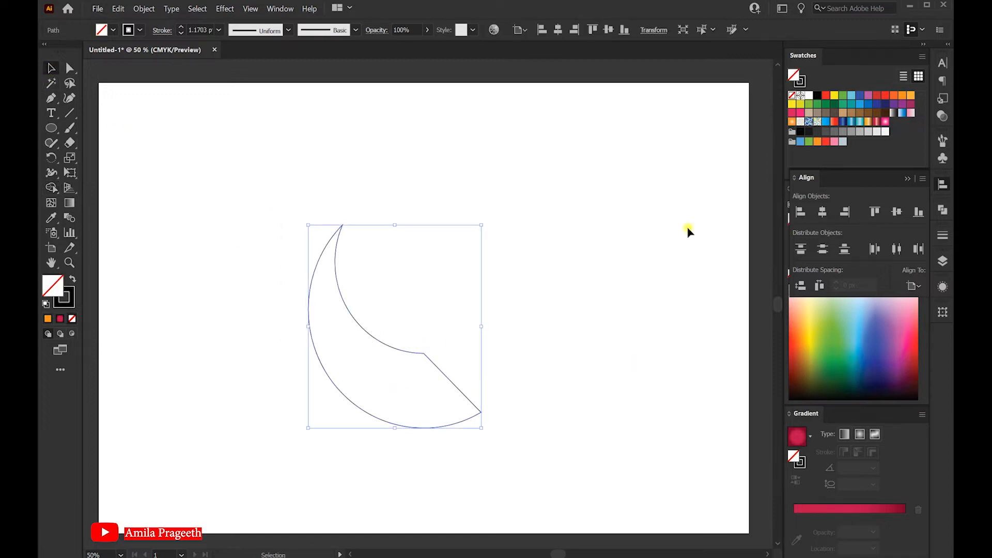
click(903, 96)
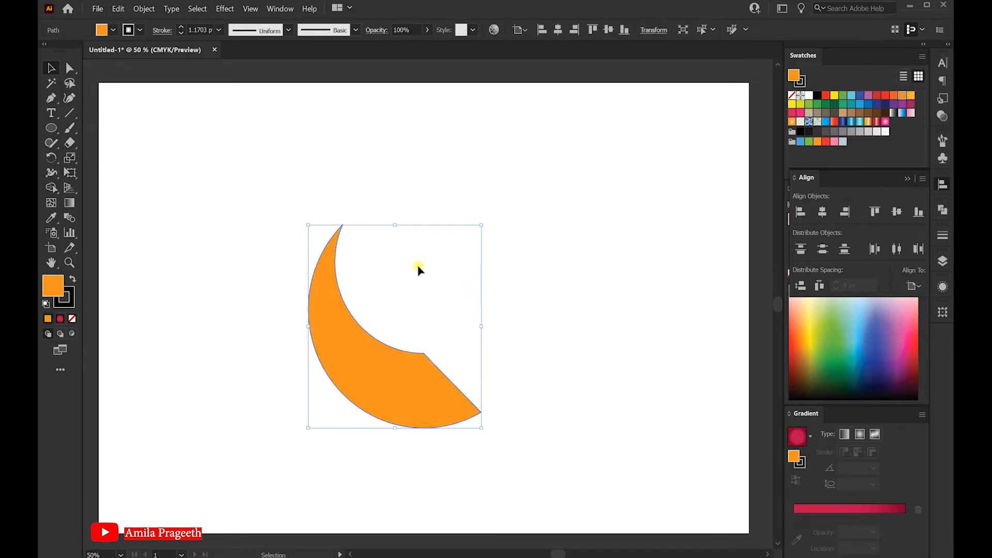
click(73, 308)
click(73, 319)
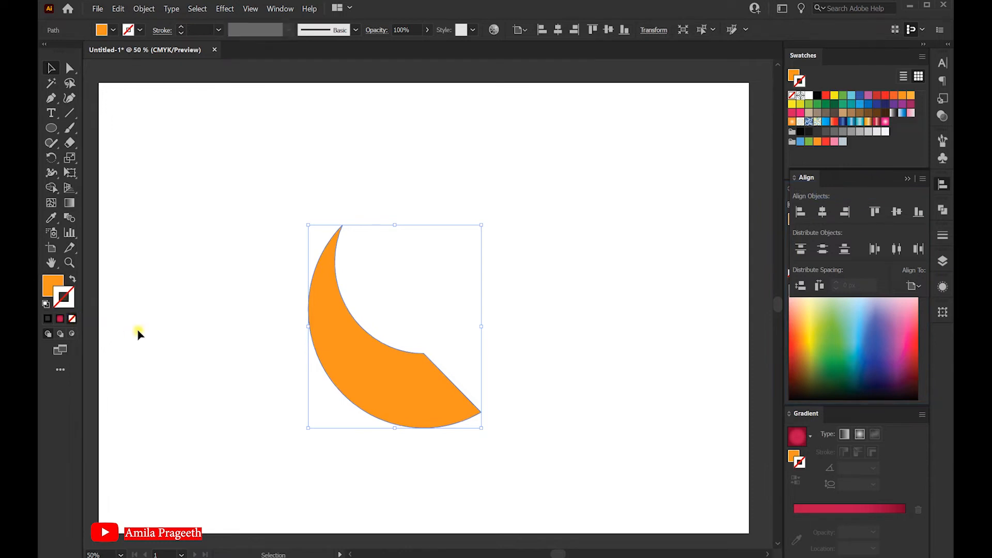
- Start a Transform effect on the crescent-like shape with scale set to 80% horizontally and 65% vertically
click(221, 9)
mouse_move(240, 79)
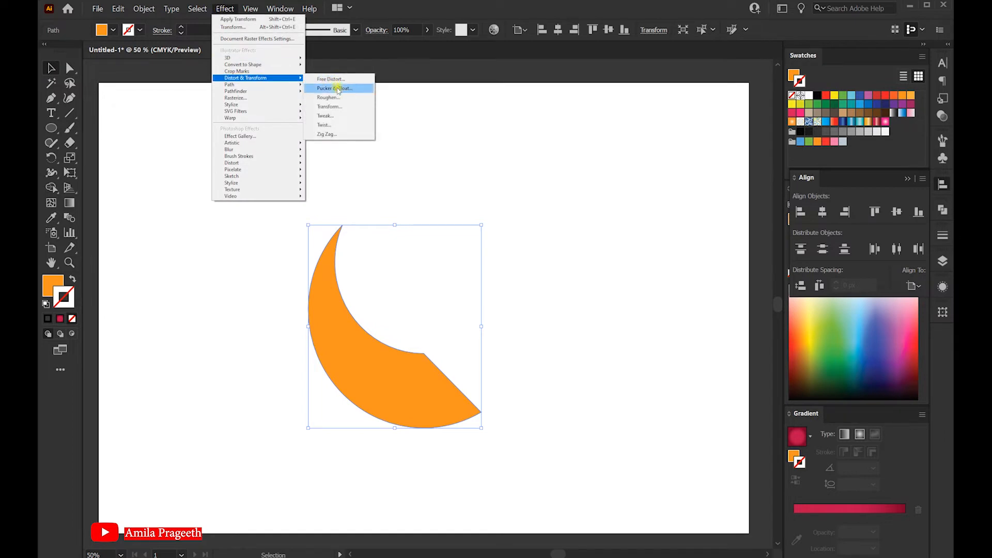
click(329, 107)
drag(731, 91, 664, 95)
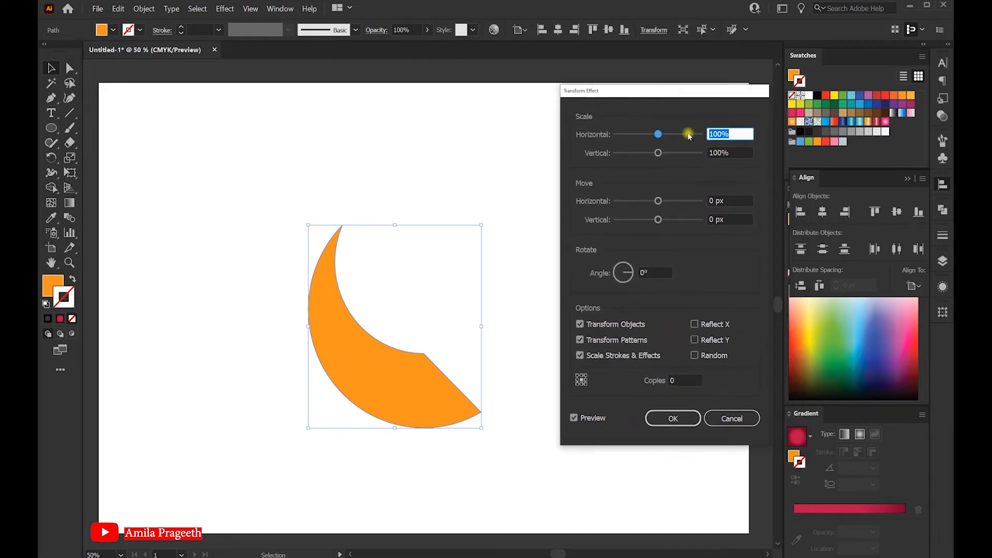
text(80)
click(744, 153)
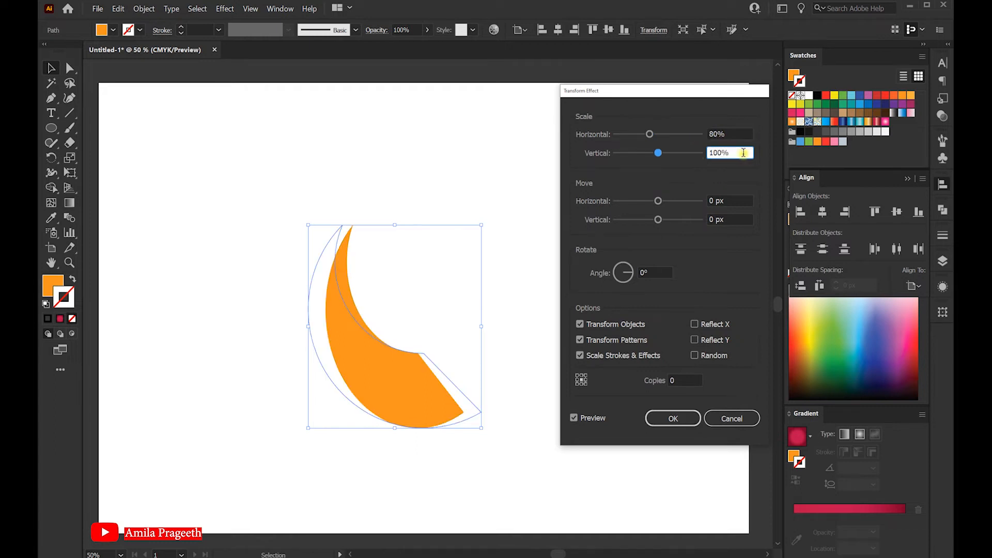
drag(744, 153, 709, 152)
text(65)
- Set the Transform effect's move distances to 55 px horizontally and -140 px vertically
click(738, 201)
drag(742, 201, 677, 201)
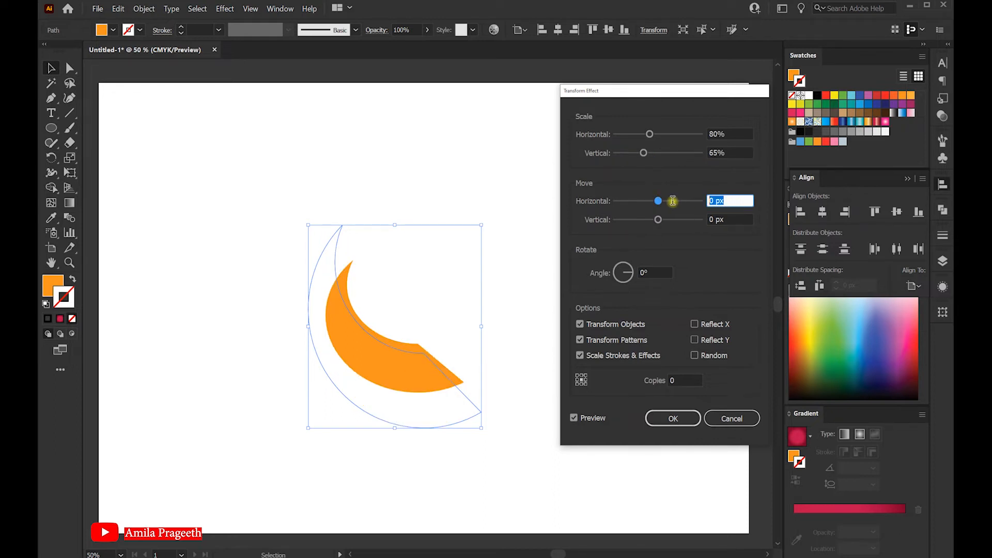
text(55)
key(Tab)
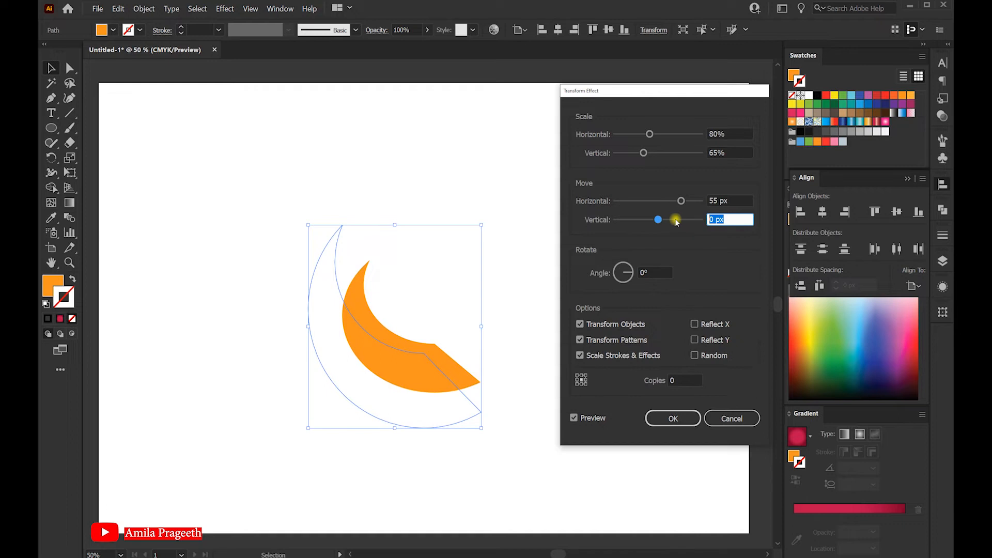
text(-140)
- Set the Transform effect's rotation angle to 35° and the number of copies to 6
click(653, 273)
drag(661, 273, 618, 271)
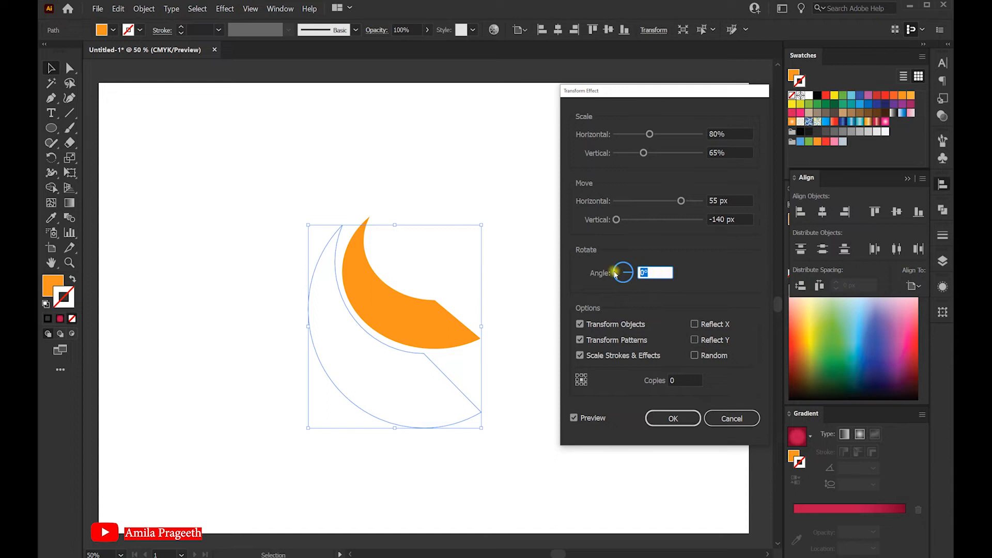
text(35)
click(684, 380)
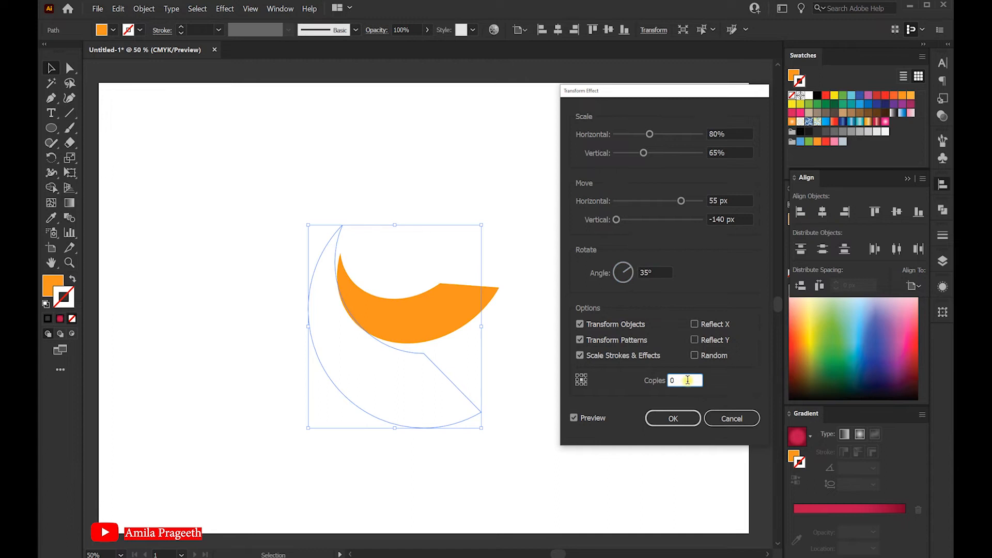
drag(692, 379, 623, 378)
- Adjust the rotation angle to 36° and reduce the horizontal scale to 76%
click(657, 272)
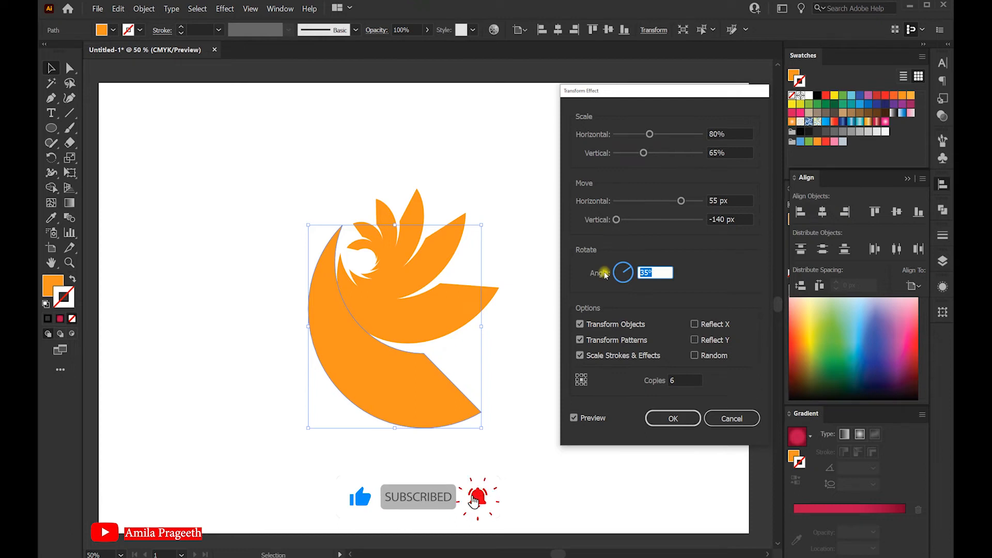
key(Up)
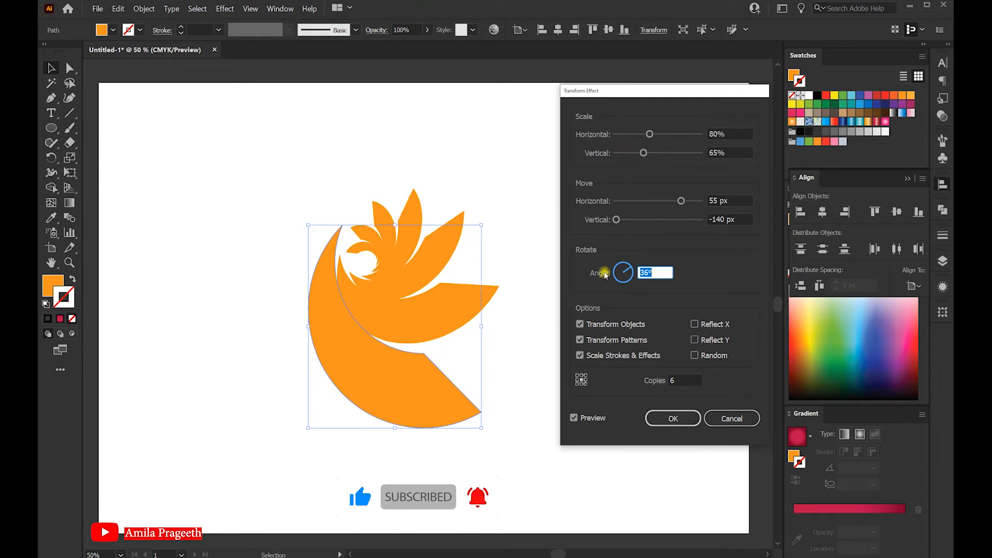
click(735, 133)
key(Up)
key(Down)
key(Down)
key(Down)
key(Down)
key(Down)
- Raise the vertical scale to 66% and the horizontal move distance to 59 px
key(Tab)
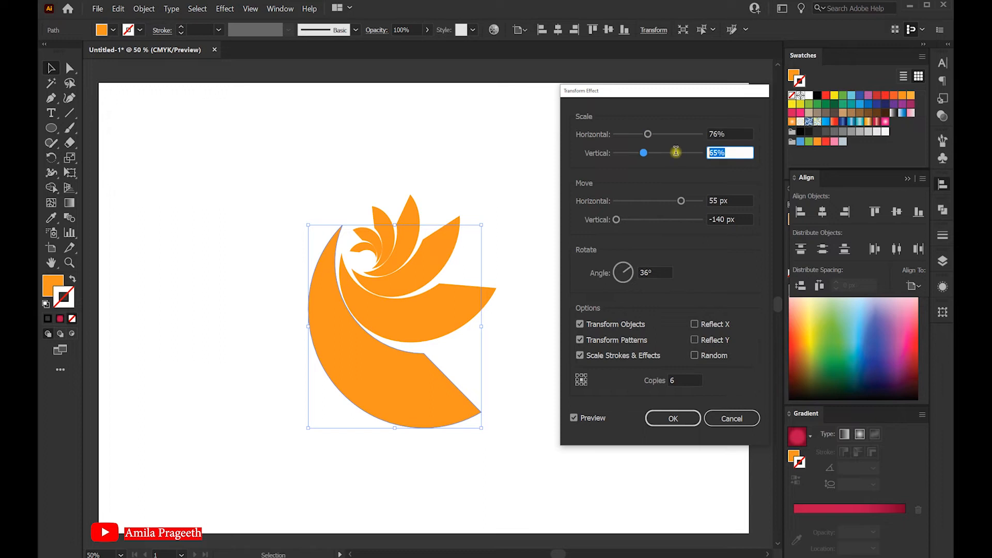
key(Up)
key(Up)
key(Down)
key(Tab)
key(Up)
key(Up)
key(Up)
key(Up)
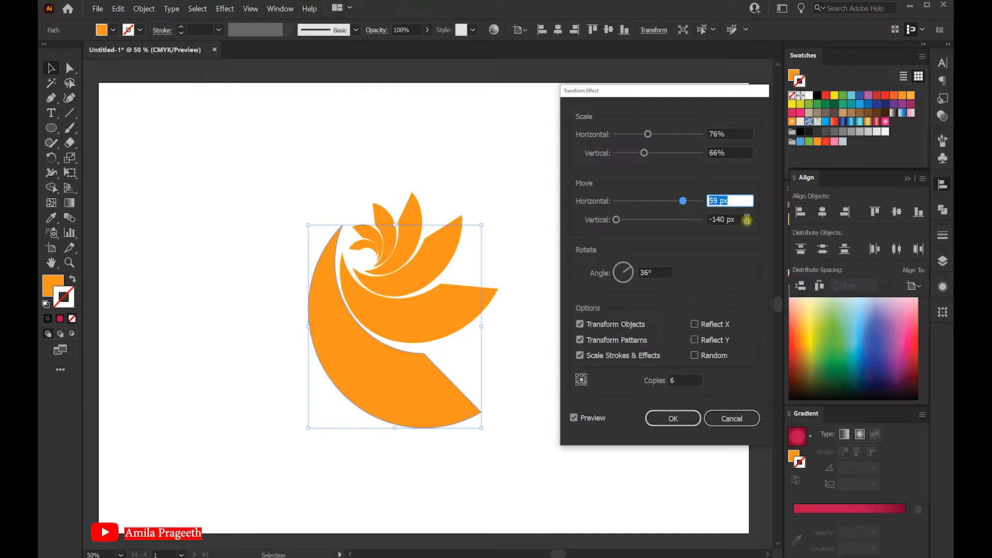
- Fine-tune the vertical move distance of the copies to -144 px
key(Tab)
key(Down)
key(Down)
key(Down)
key(Down)
key(Down)
key(Down)
key(Down)
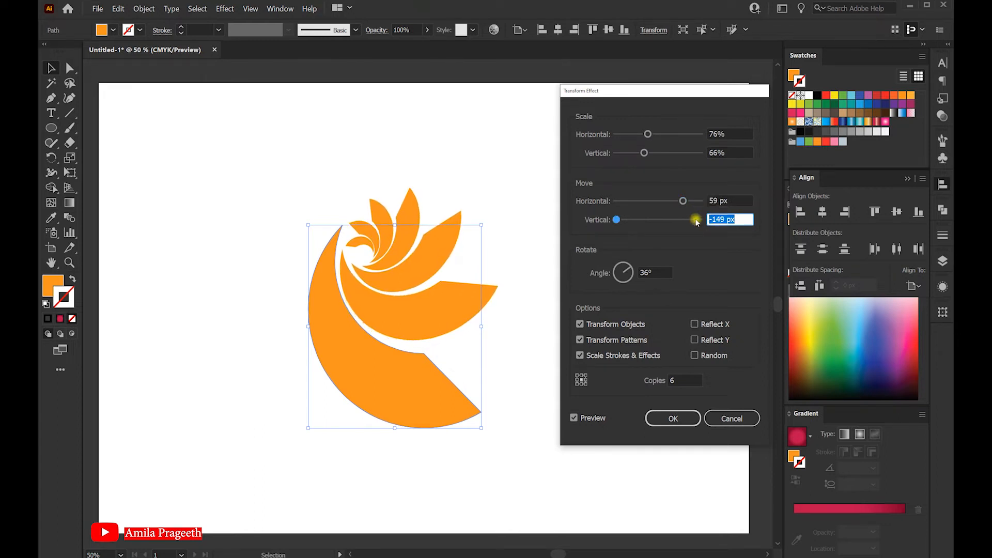
key(Up)
key(Up)
key(Up)
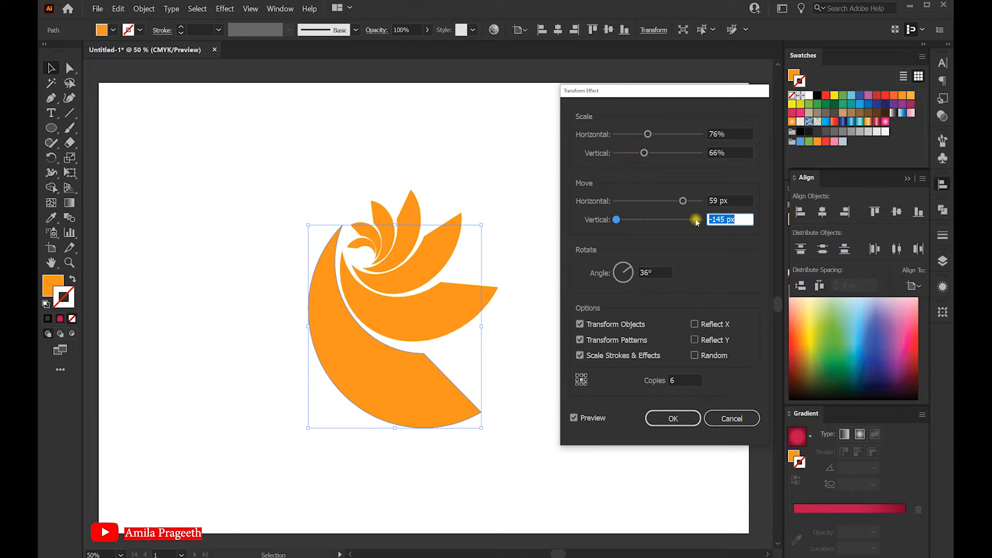
- Increase the rotation angle to 37° and the horizontal scale to 77%
drag(666, 272, 623, 276)
key(Up)
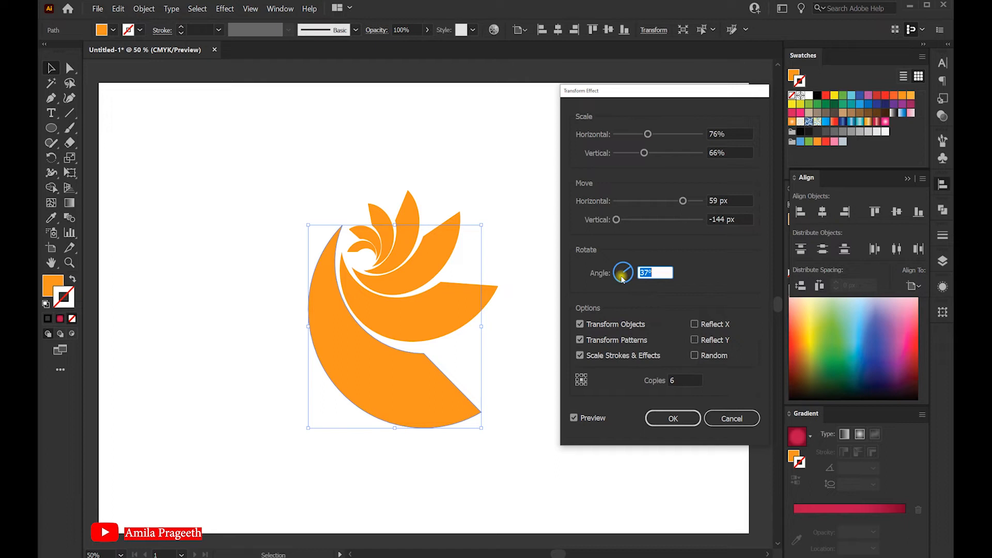
click(731, 134)
drag(731, 134, 683, 135)
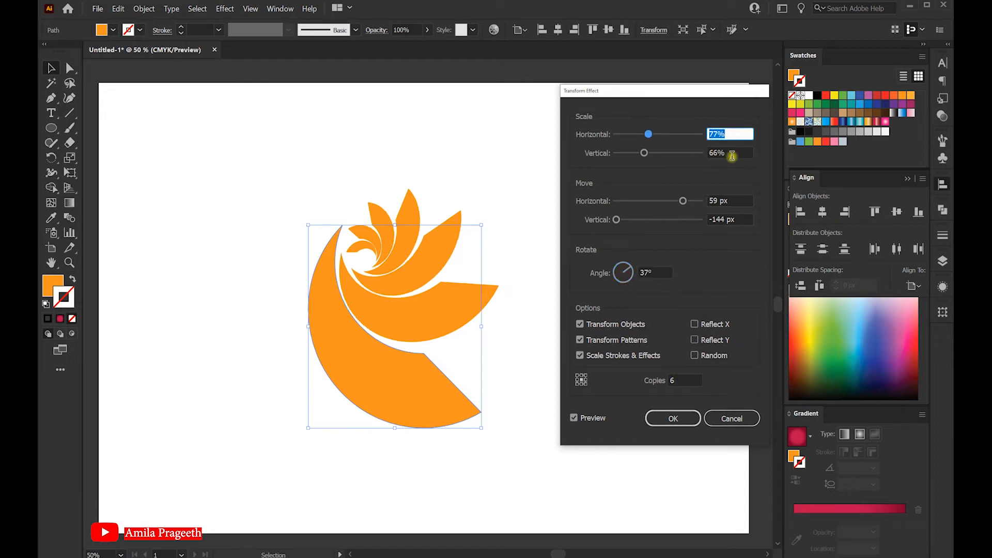
- Try slightly smaller and larger vertical scales, settling the vertical scale at 67%
key(Tab)
key(Up)
key(Down)
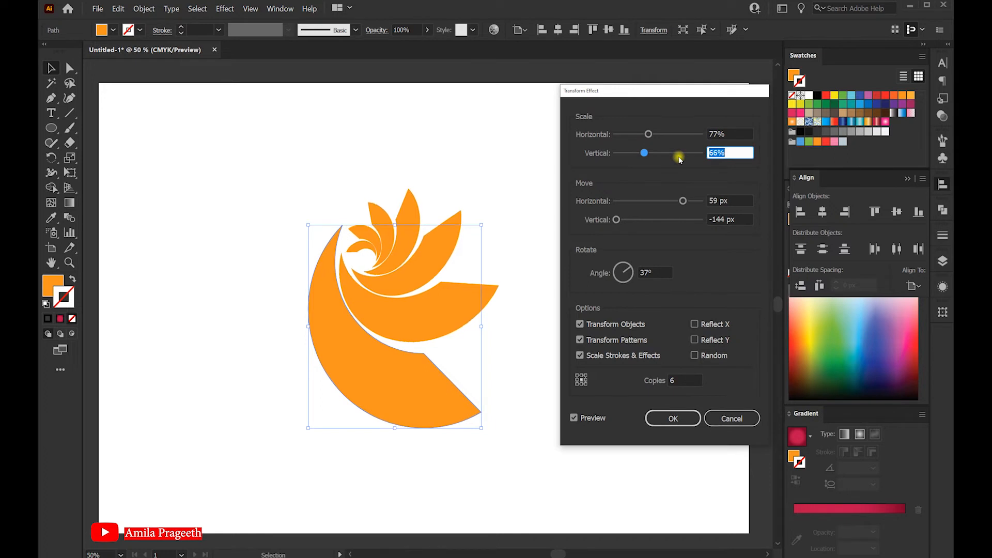
key(Down)
key(Down)
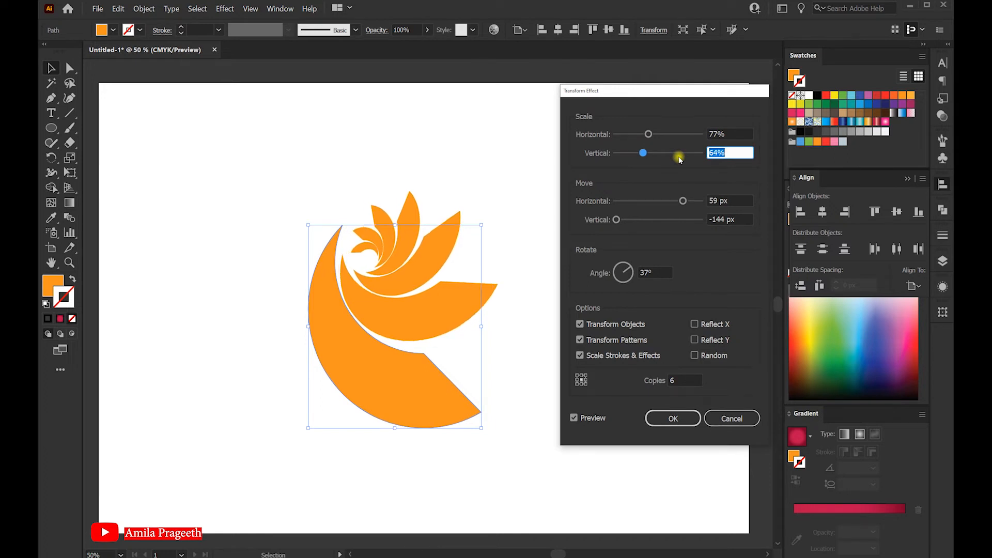
key(Up)
key(Up)
key(Up)
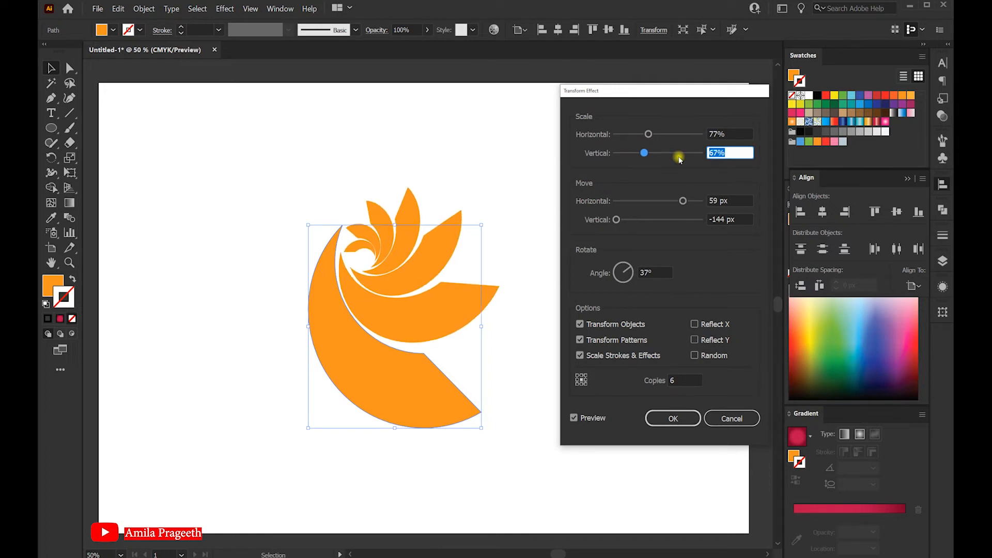
- Increase the horizontal move distance of the copies to 62 px
click(736, 200)
key(Up)
key(Up)
key(Up)
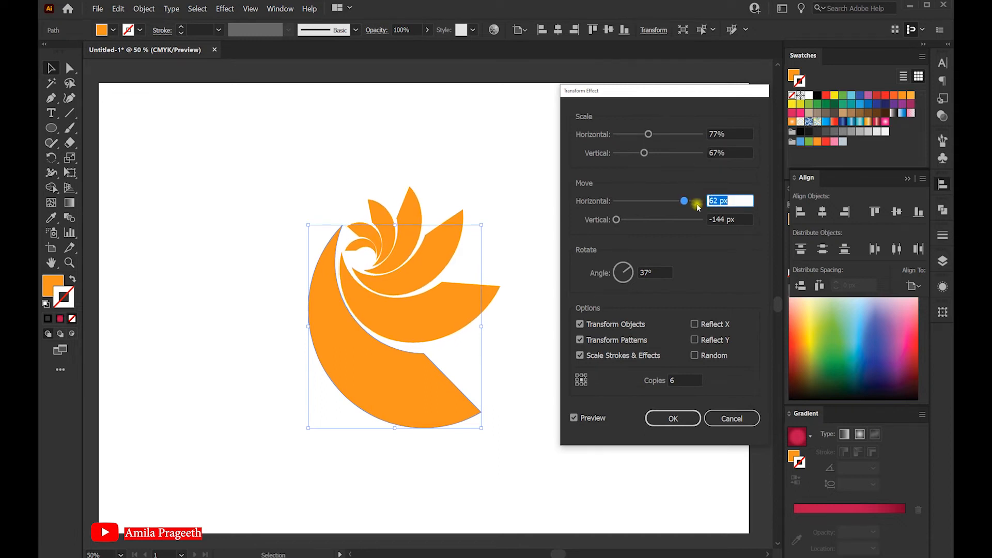
- Fine-tune the vertical move distance of the copies to -149 px
key(Tab)
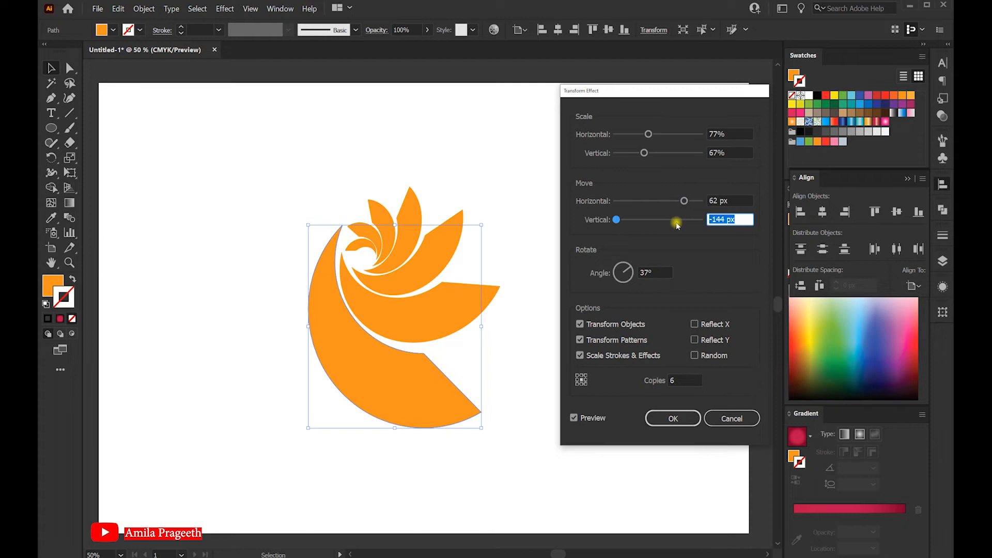
key(Down)
key(Down)
key(Down)
key(Down)
key(Down)
key(Down)
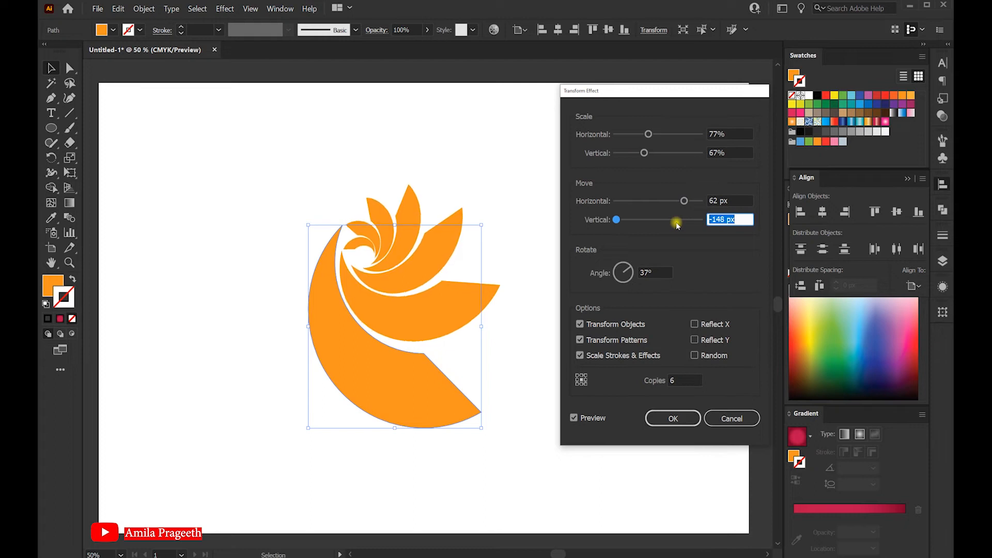
key(Down)
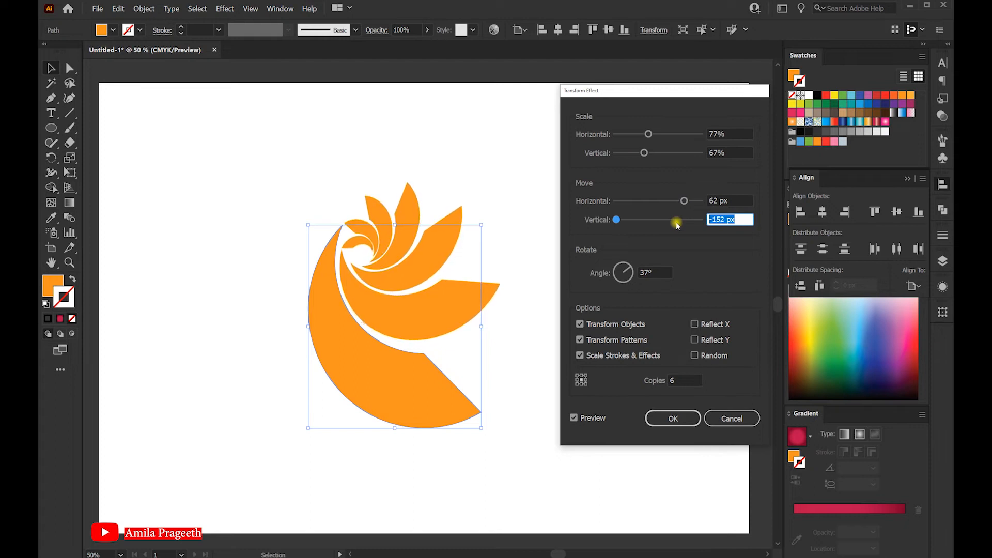
key(Down)
key(Down)
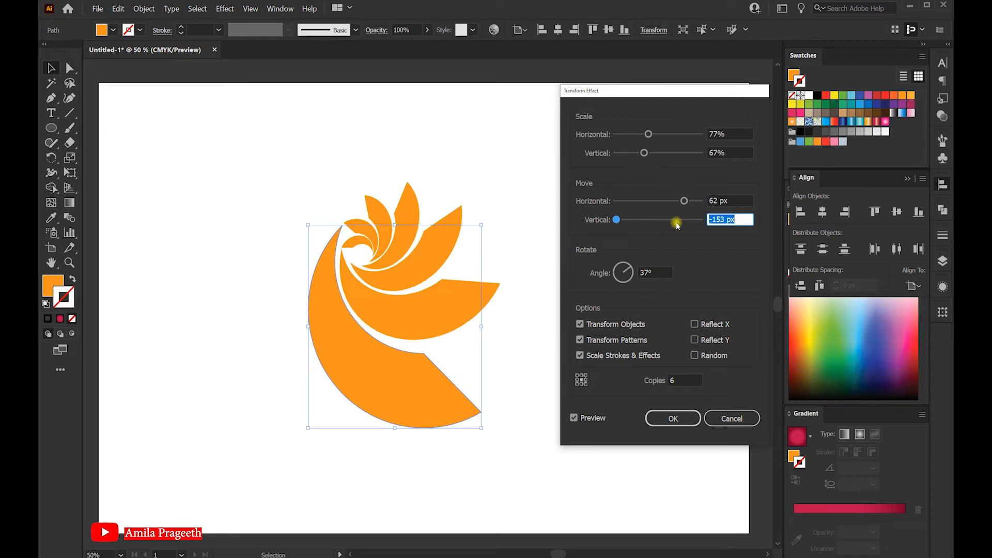
key(Up)
key(Up)
key(Up)
key(Up)
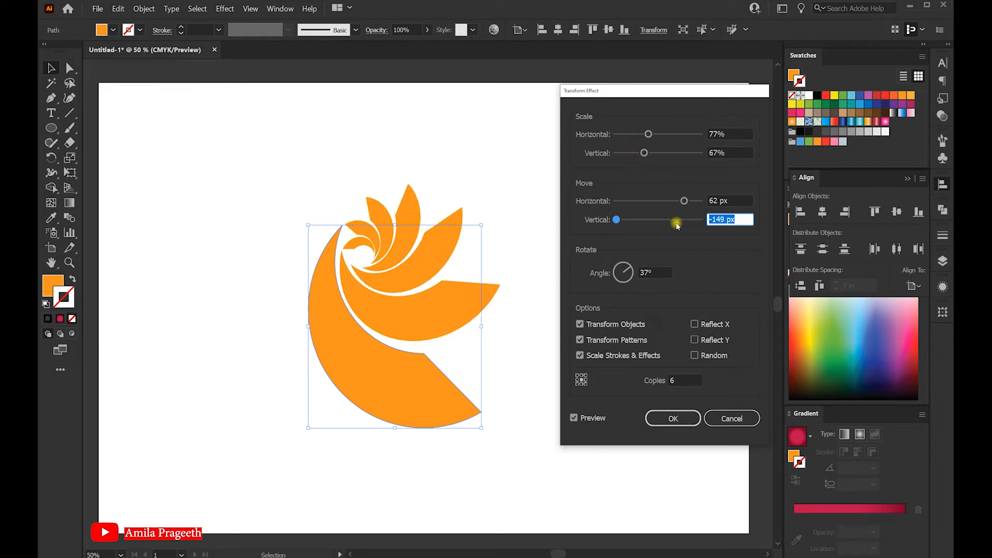
- Reduce the rotation angle of the copies to 33°
click(631, 270)
key(Down)
key(Down)
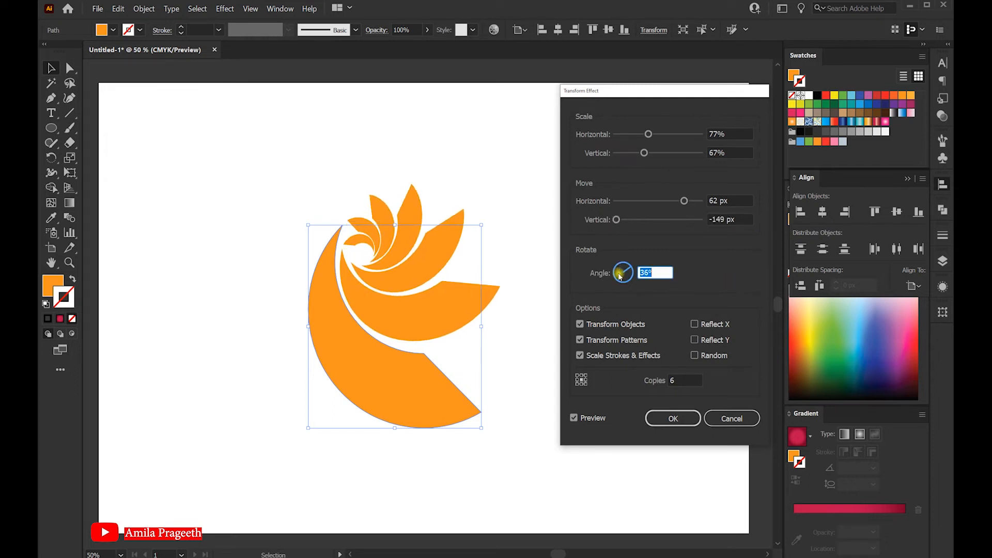
key(Down)
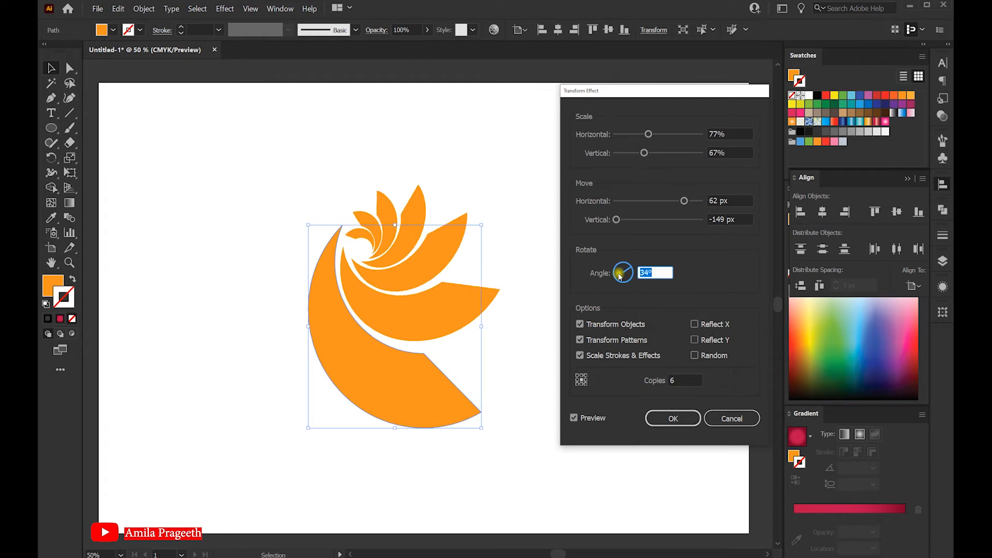
key(Down)
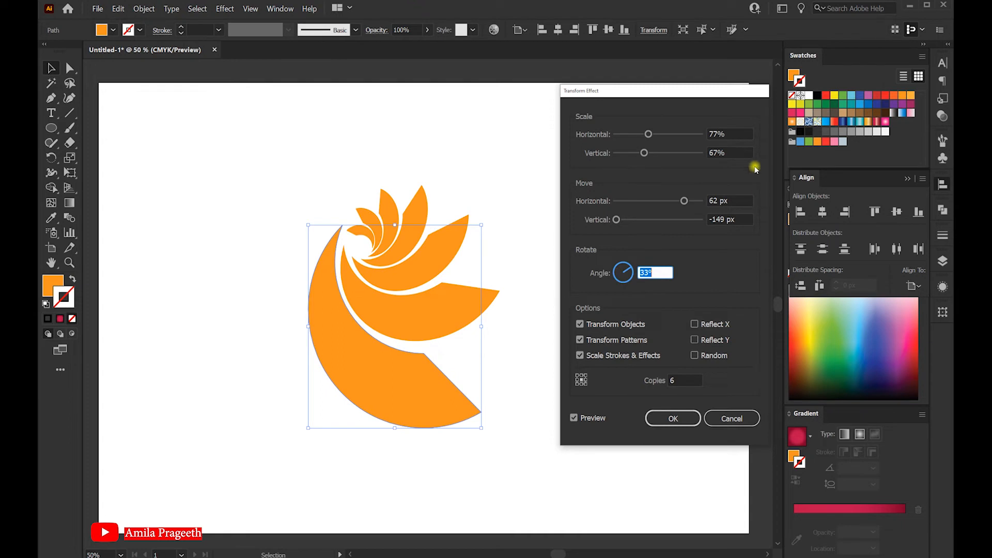
- Set the scale to 77% horizontally and 68% vertically, apply the Transform effect and deselect the artwork
click(733, 134)
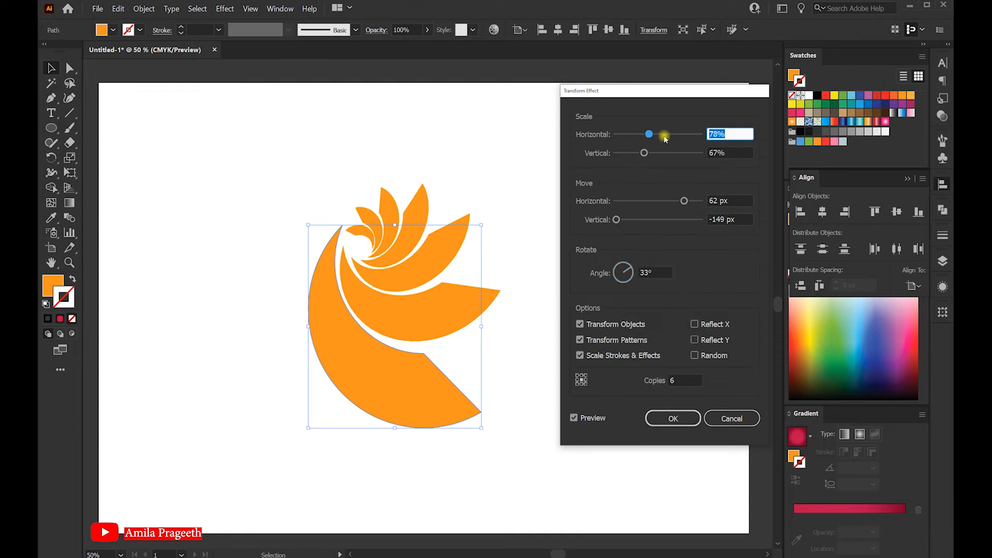
key(Down)
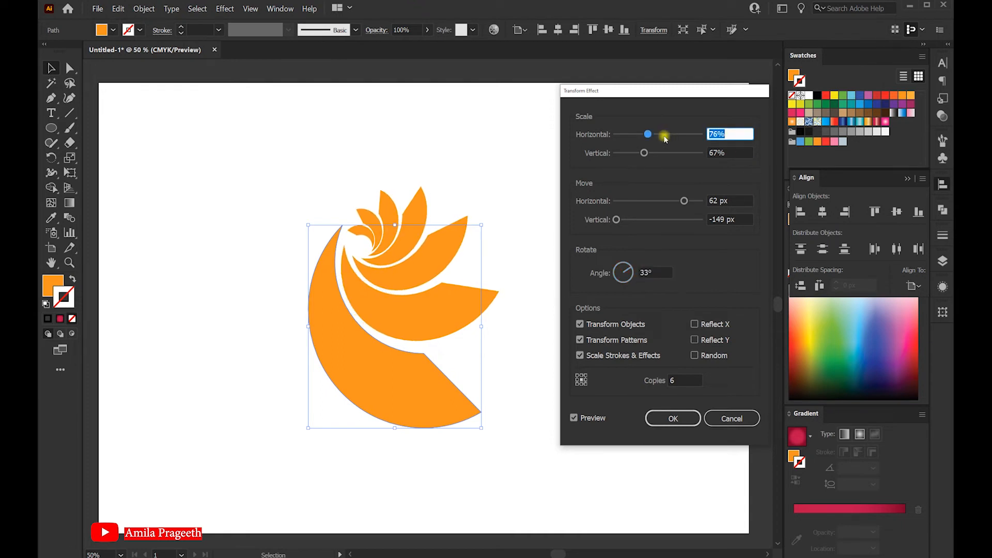
key(Up)
key(Tab)
key(Up)
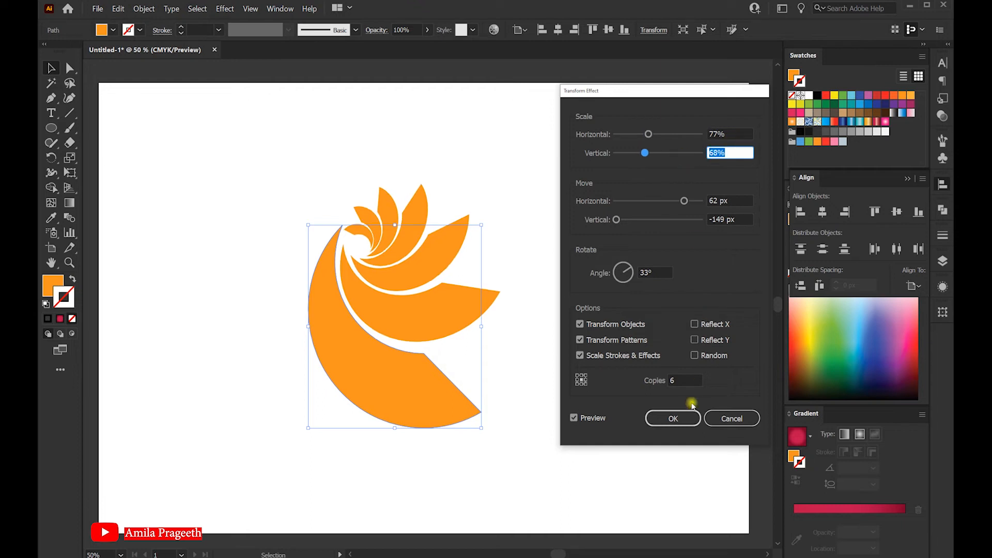
click(677, 419)
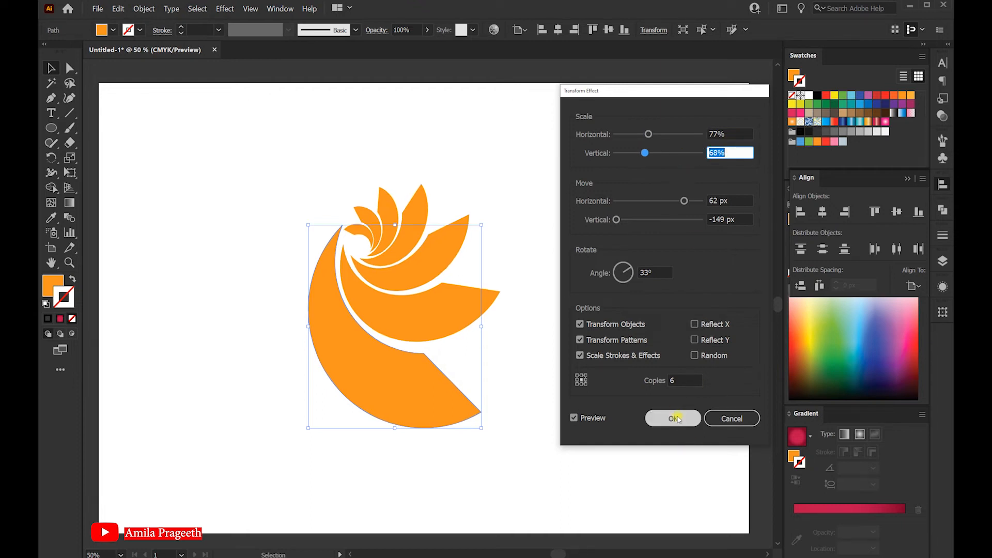
click(678, 419)
click(565, 375)
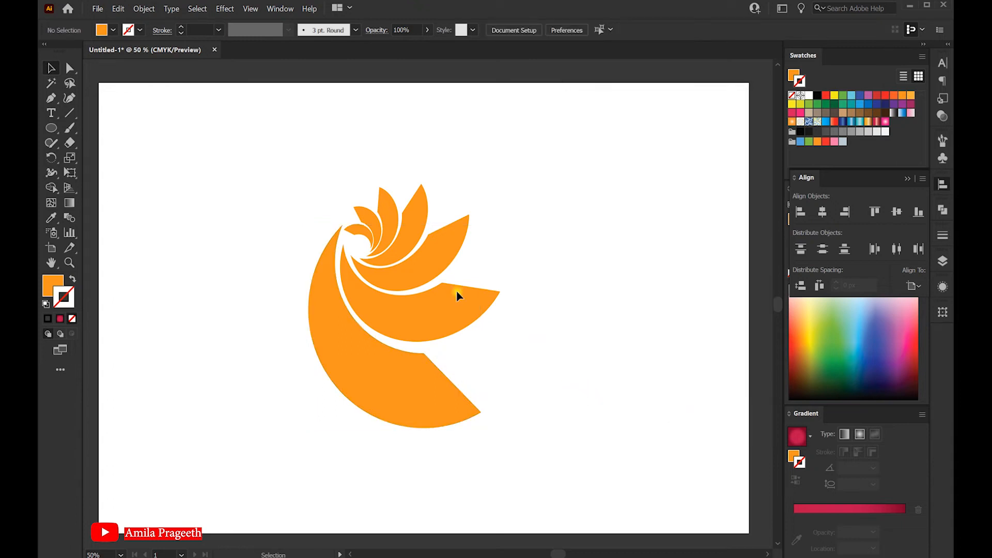
- Select the spiral artwork, try the dark blue gradient swatch and fill it with the Blue Zircon gradient
drag(531, 429, 531, 430)
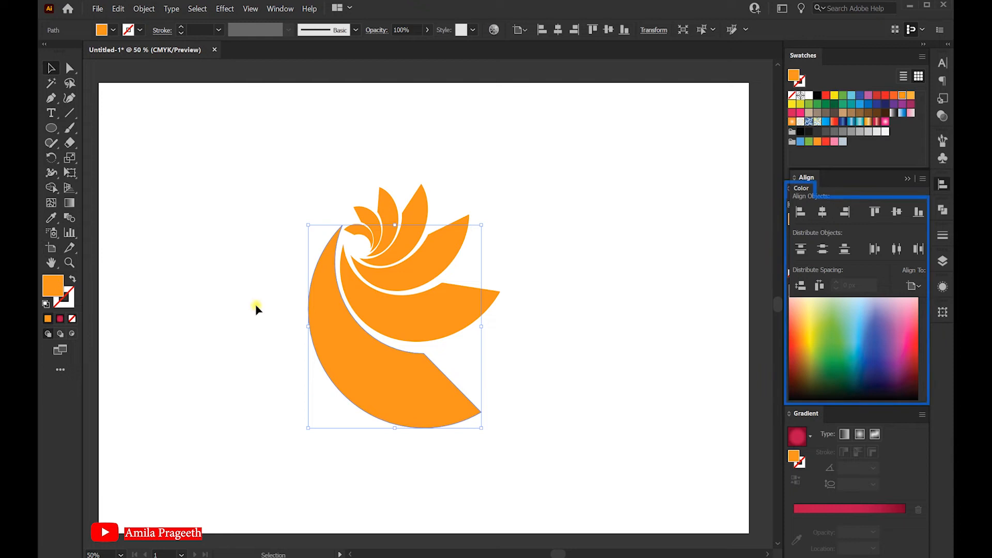
click(842, 122)
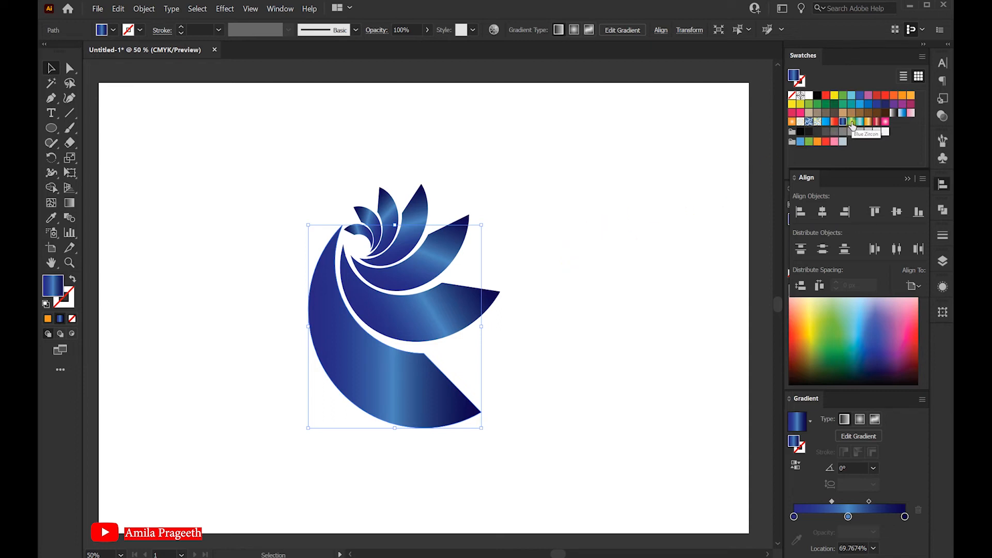
click(852, 122)
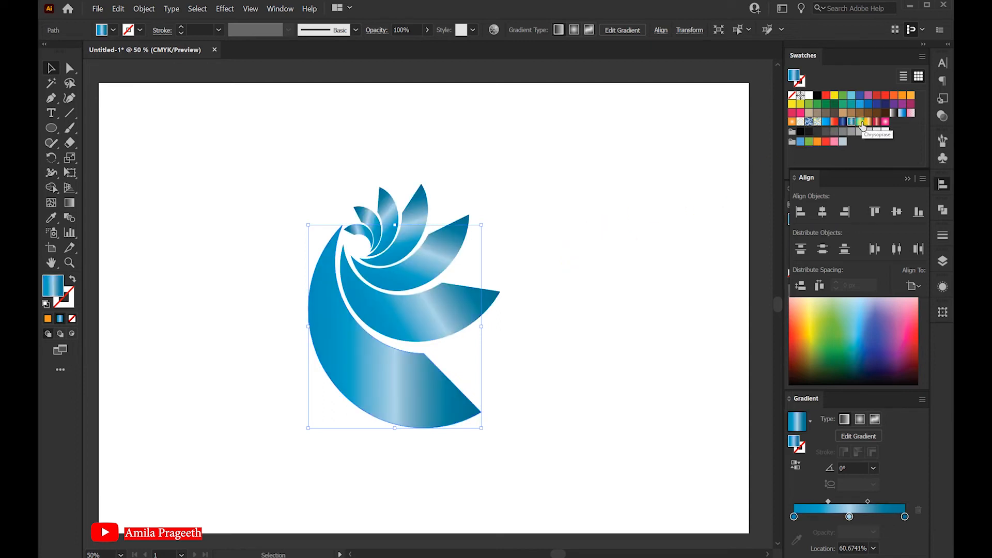
- Try the gold-to-brown gradient swatch, fill the spiral artwork with the crimson-to-dark-red gradient swatch and expand its appearance
click(869, 122)
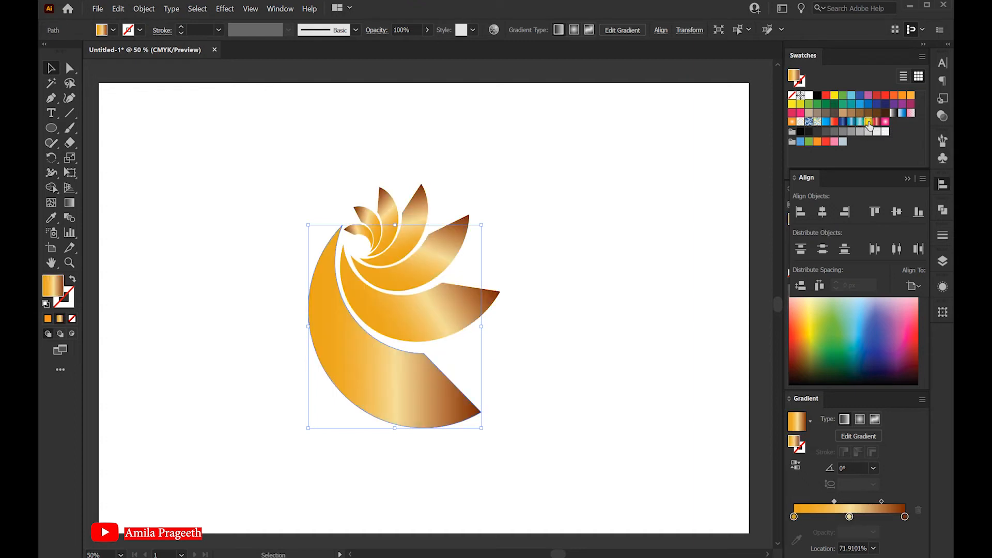
click(877, 123)
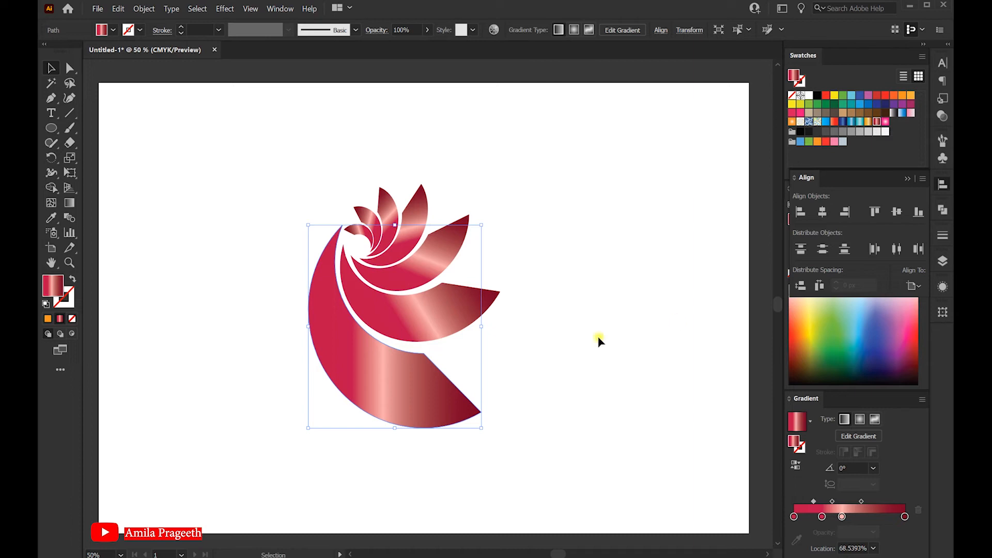
click(143, 9)
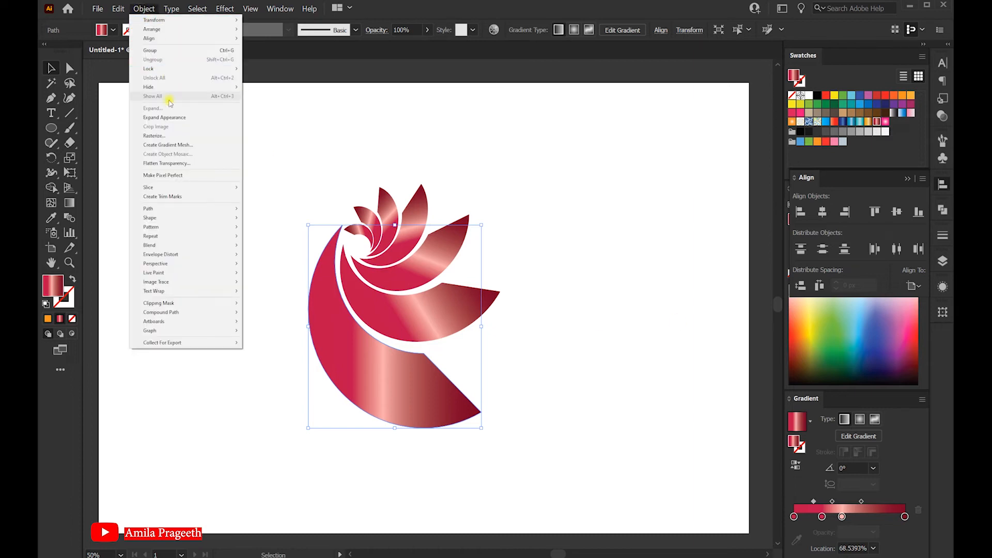
click(173, 117)
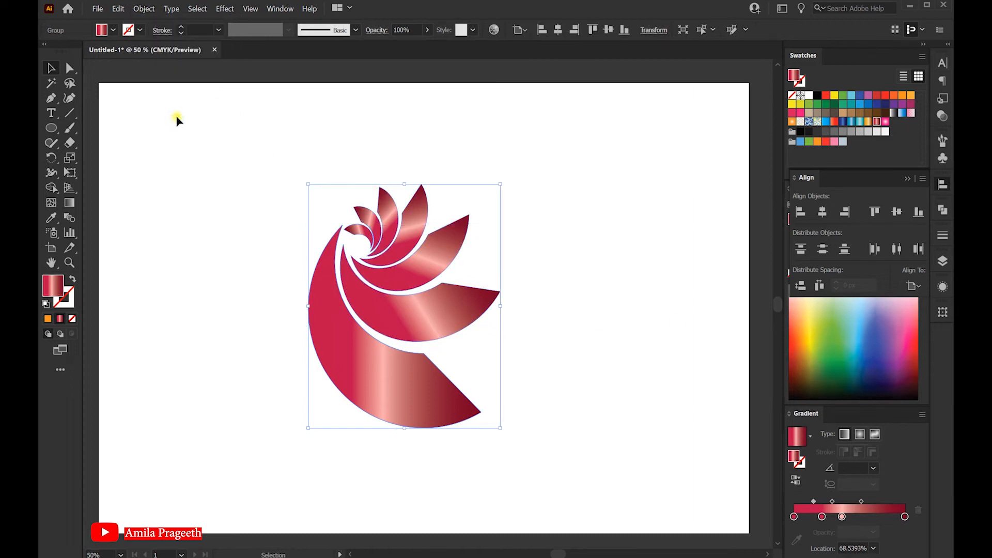
- Ungroup the expanded spiral into separate blades and deselect them
right_click(410, 269)
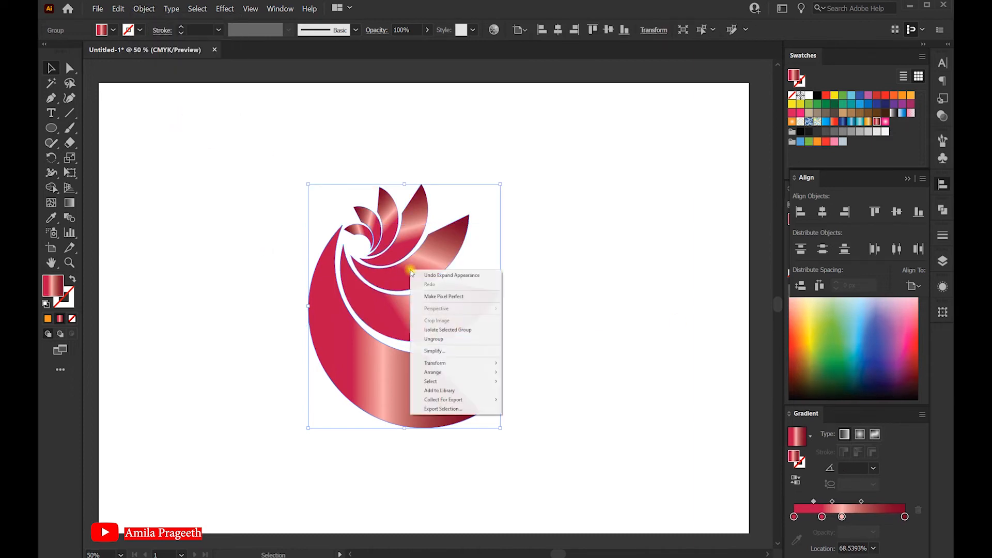
click(442, 340)
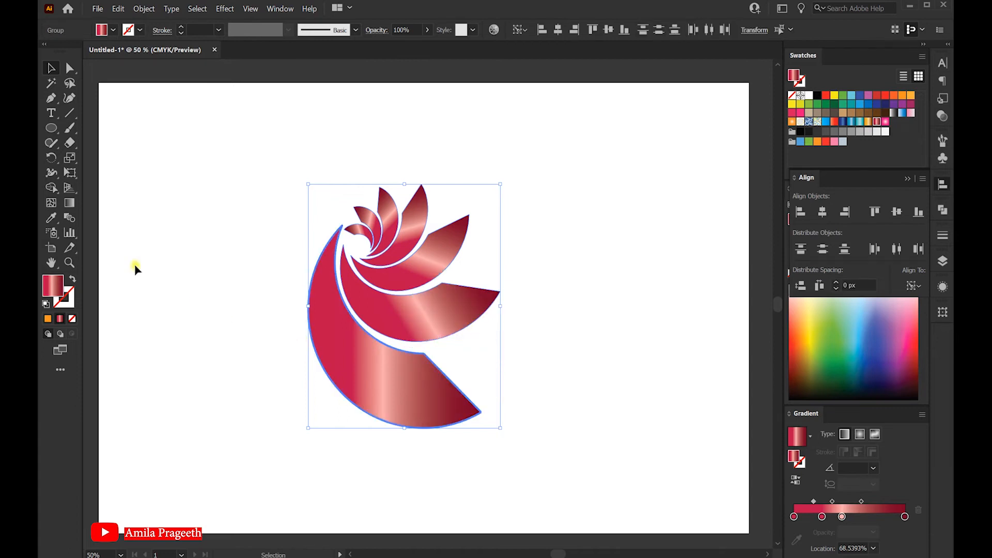
click(69, 204)
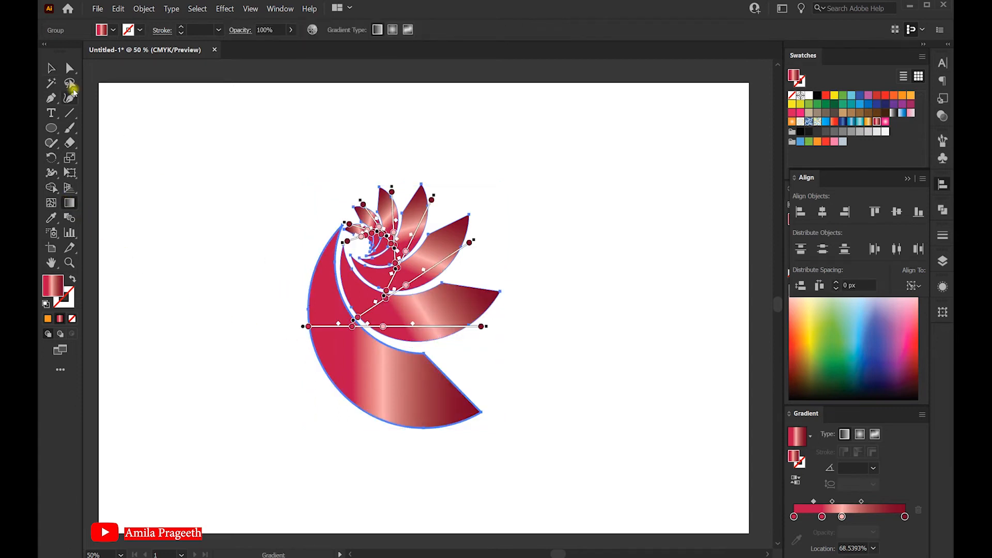
key(v)
click(590, 454)
- Redirect the largest blade's gradient to about 11° and place its pink stop at about 45%, leaving pink only at the wide tip
click(434, 397)
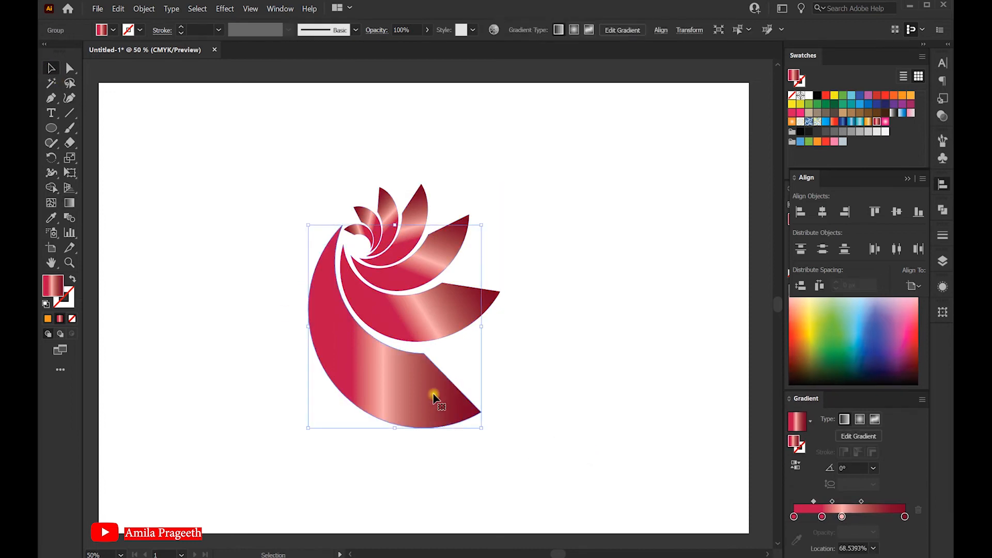
click(69, 202)
drag(454, 442, 227, 171)
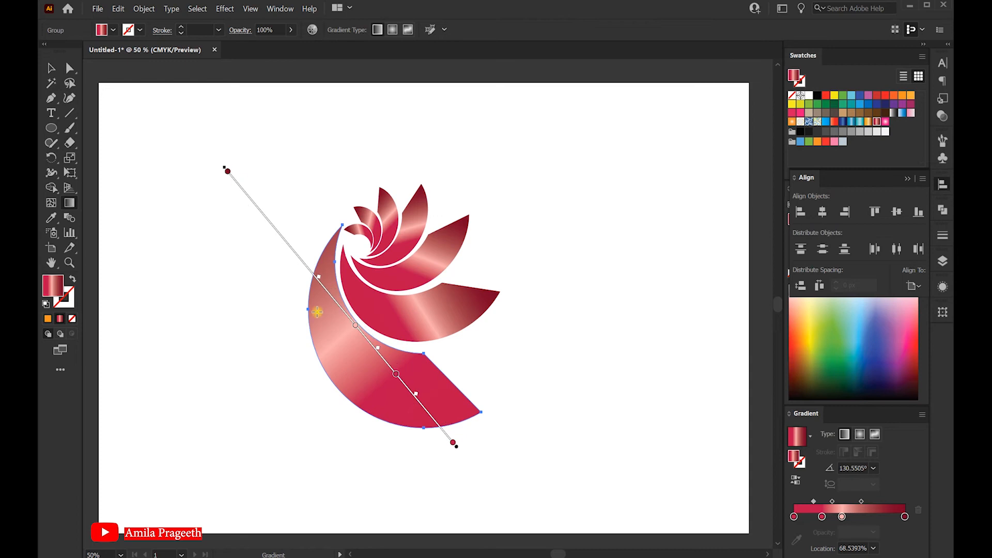
mouse_move(301, 277)
mouse_down()
mouse_move(327, 350)
mouse_move(467, 478)
mouse_move(605, 460)
mouse_move(600, 312)
mouse_move(686, 274)
mouse_move(649, 222)
mouse_move(649, 195)
mouse_move(316, 341)
mouse_up()
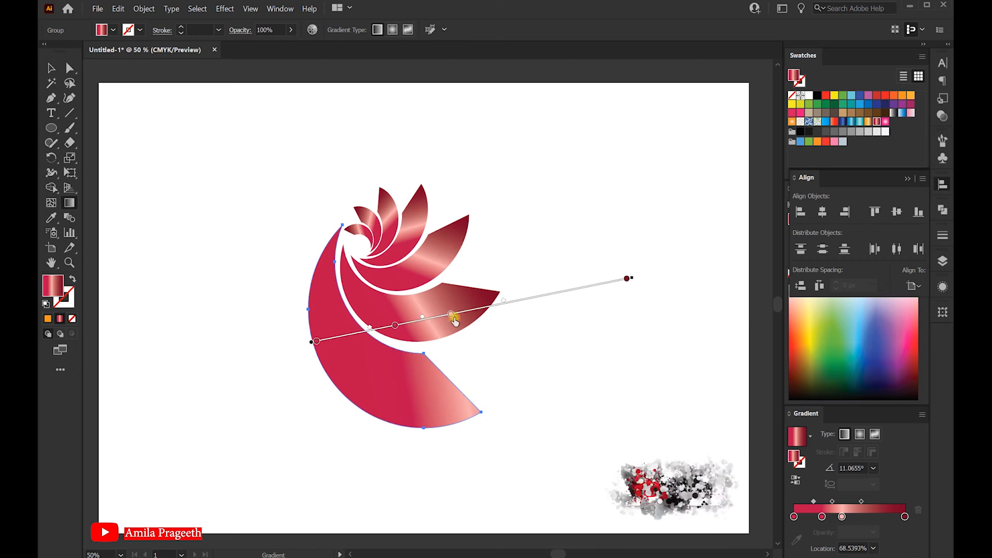
drag(396, 326, 388, 326)
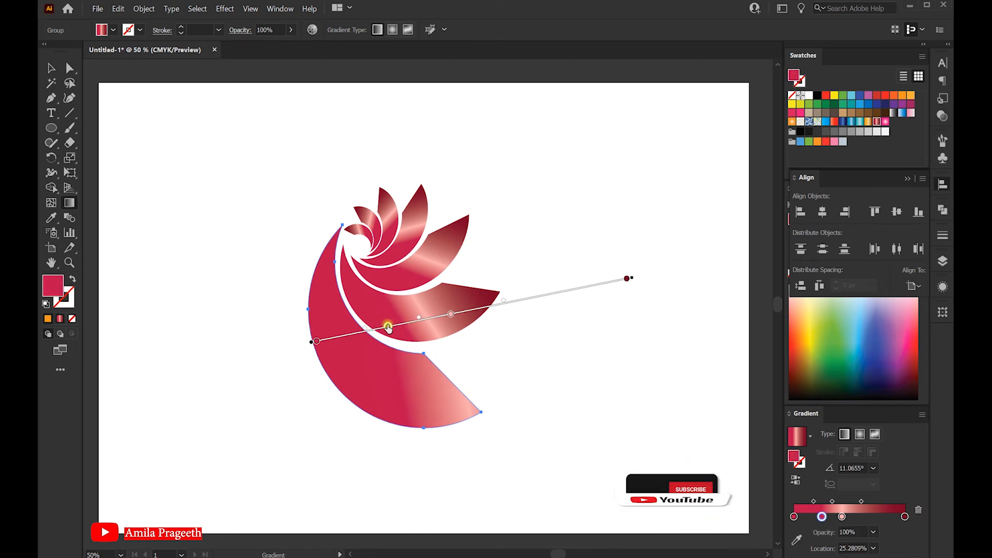
drag(453, 315, 456, 313)
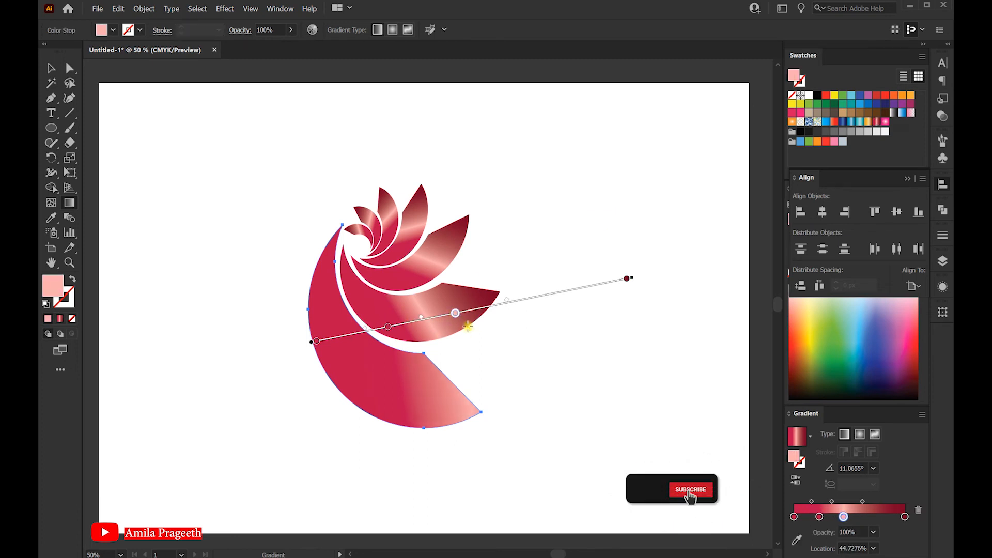
- Redirect the second-largest blade's gradient to about 49° and move its pink stop to about 41%, with the highlight at the tip
key(v)
click(409, 310)
click(69, 203)
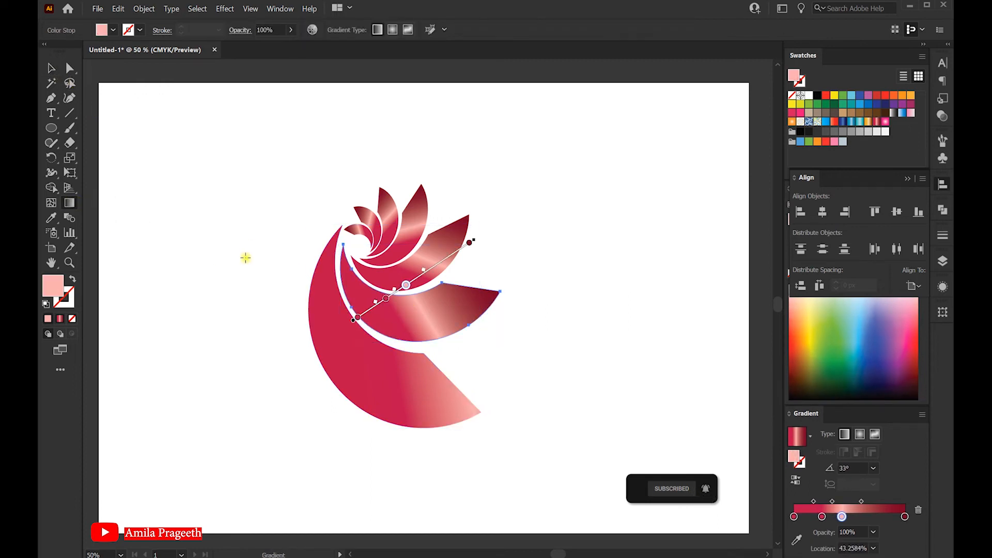
mouse_move(345, 283)
mouse_down()
mouse_move(501, 310)
mouse_move(580, 166)
mouse_move(543, 91)
mouse_move(507, 84)
mouse_move(495, 104)
mouse_up()
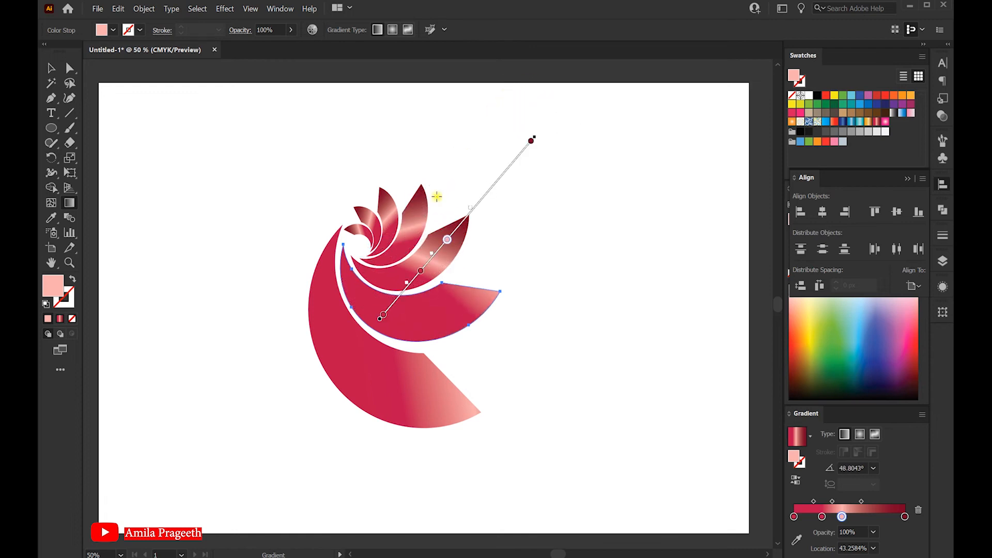
drag(421, 271, 412, 281)
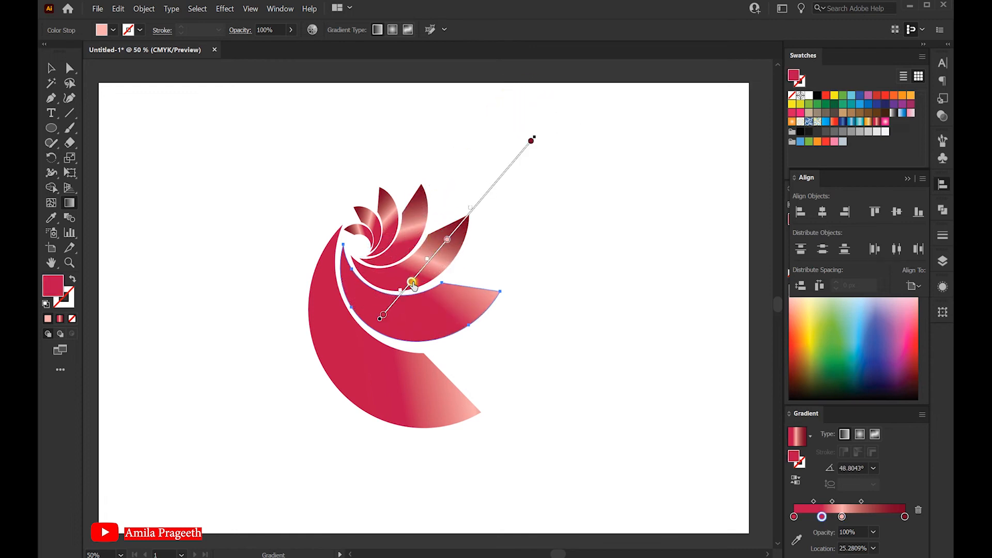
click(447, 241)
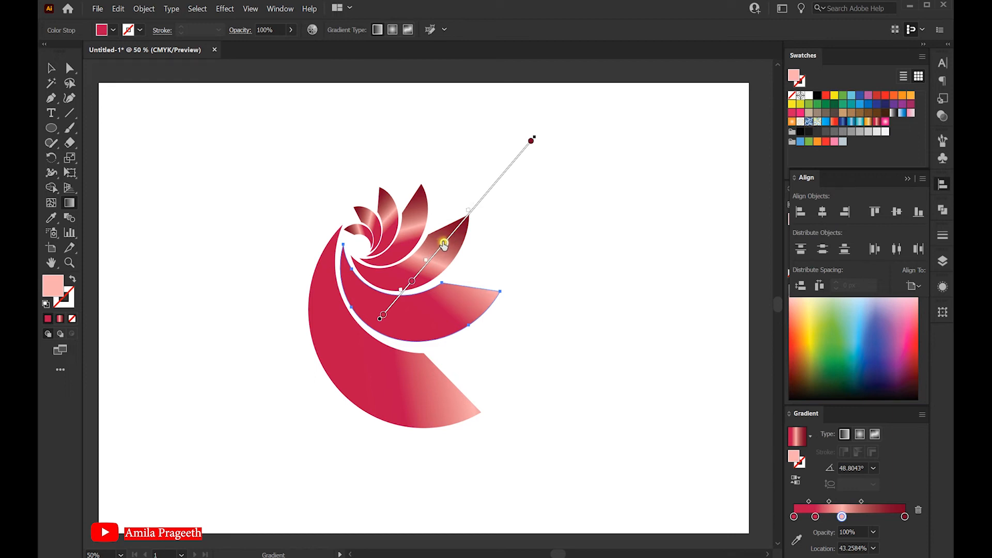
drag(444, 243, 443, 245)
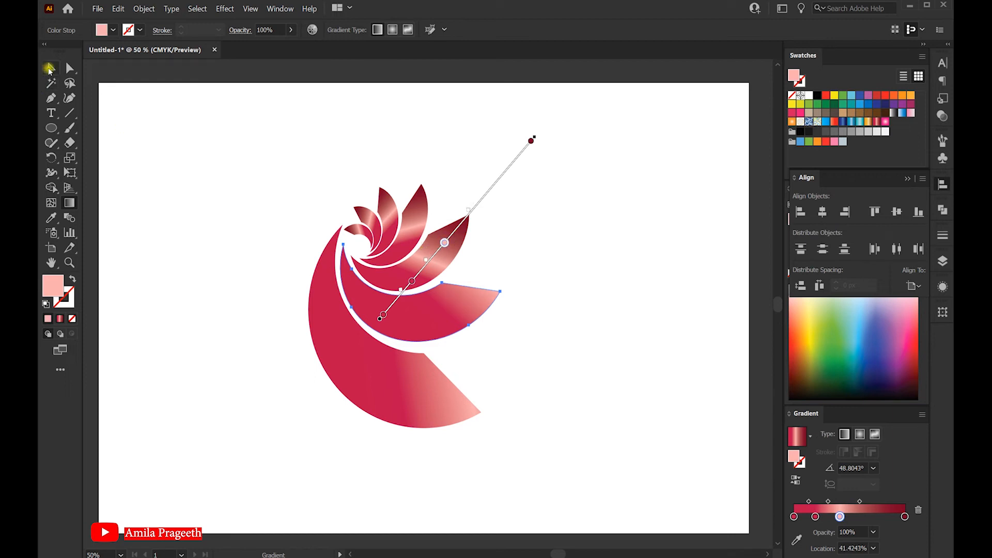
- Redirect the third-largest blade's gradient to about 87° and move its pink stop to about 47%, with the highlight along the tip
click(49, 70)
click(449, 253)
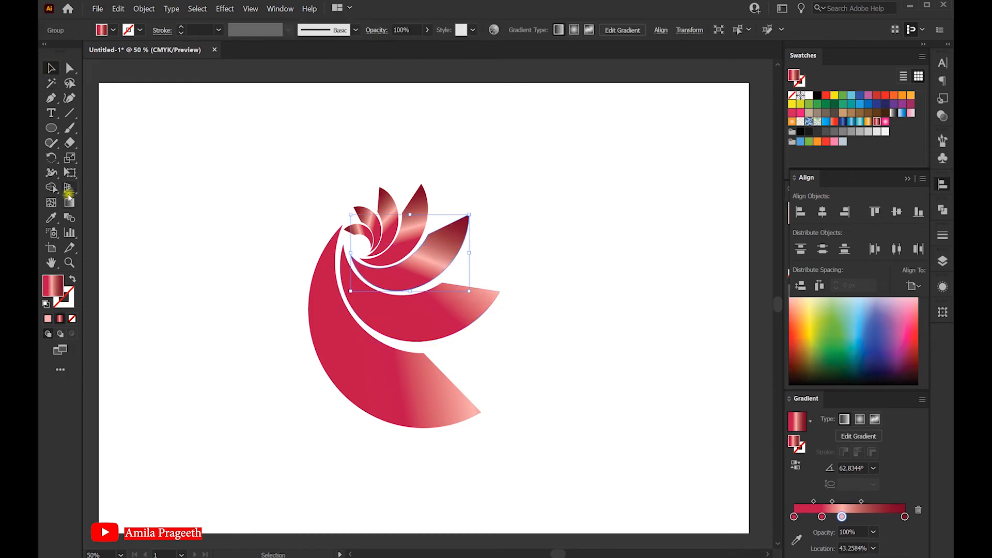
click(70, 201)
drag(373, 281, 414, 133)
click(410, 248)
drag(409, 248, 409, 251)
click(411, 214)
drag(411, 214, 413, 227)
- Redirect the fourth-largest blade's gradient to about 114° and move its inner crimson stop to about 21%
click(51, 68)
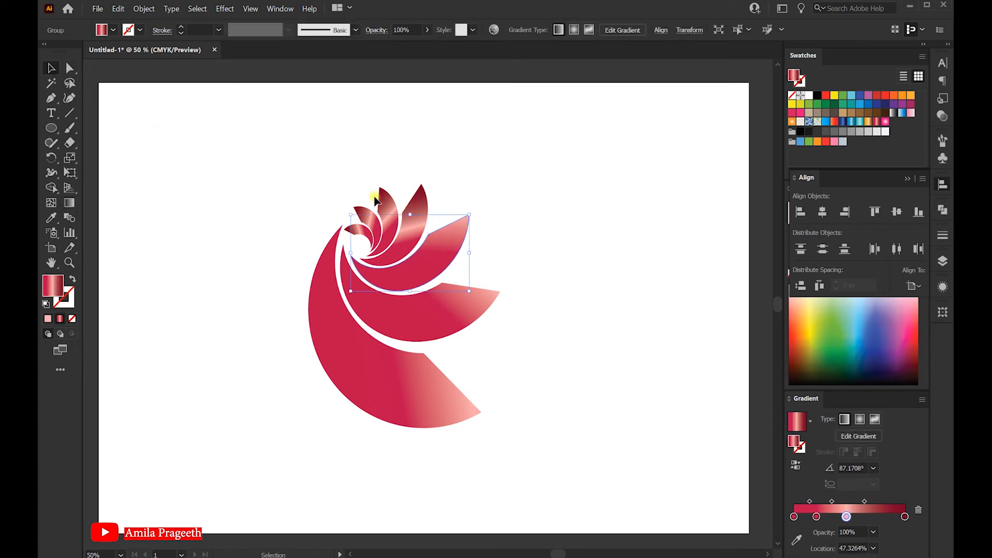
click(70, 202)
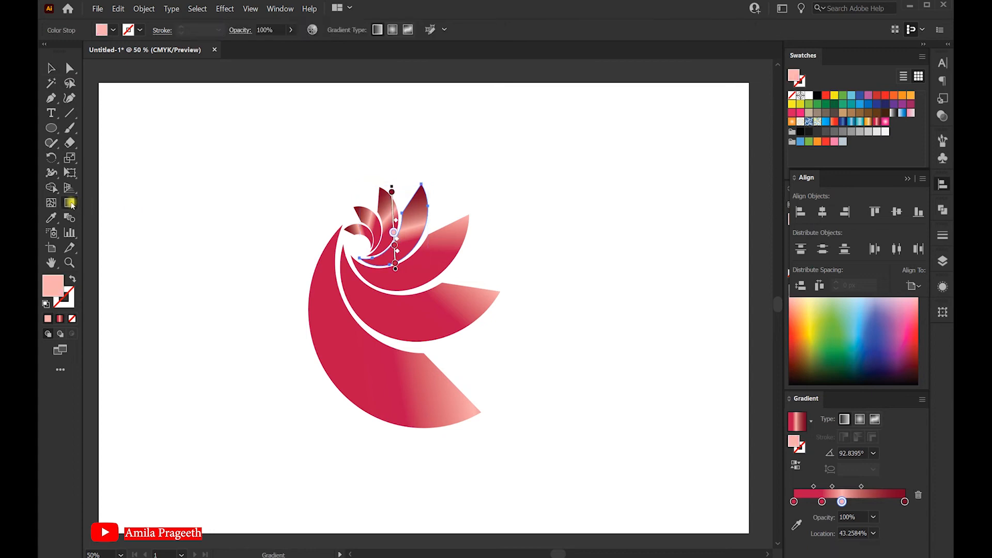
mouse_move(373, 272)
mouse_down()
mouse_move(412, 226)
mouse_move(374, 129)
mouse_move(312, 133)
mouse_move(345, 117)
mouse_up()
drag(390, 222, 393, 225)
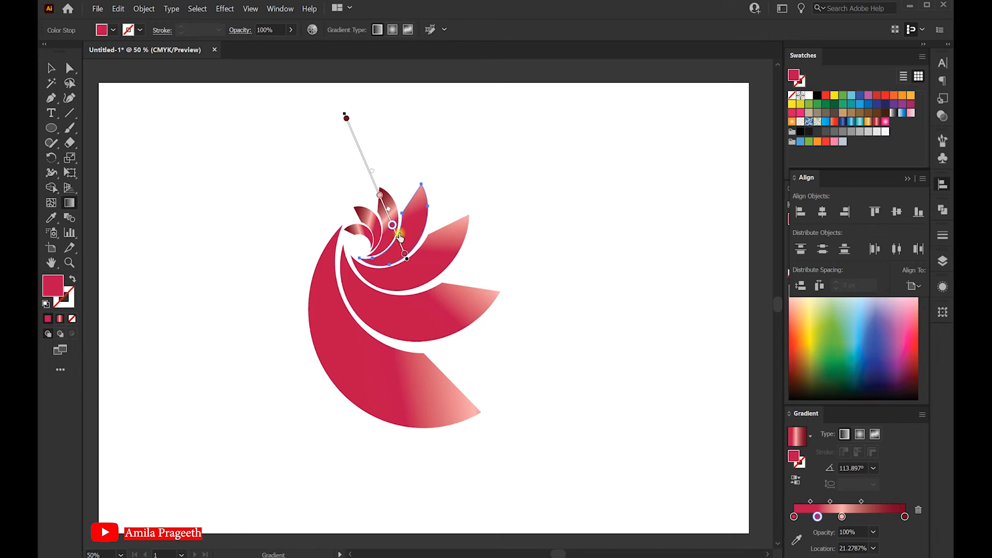
- Redirect the fifth-largest blade's gradient to about 129° and shift its inner crimson stop towards the gradient's start
key(v)
click(379, 207)
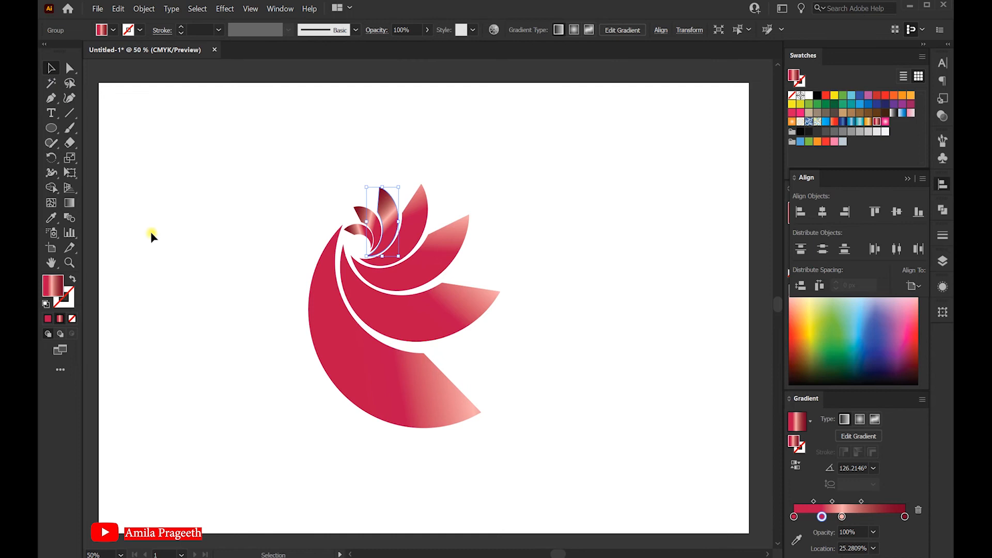
click(73, 206)
mouse_move(377, 259)
mouse_down()
mouse_move(401, 195)
mouse_move(338, 146)
mouse_move(295, 147)
mouse_move(306, 135)
mouse_up()
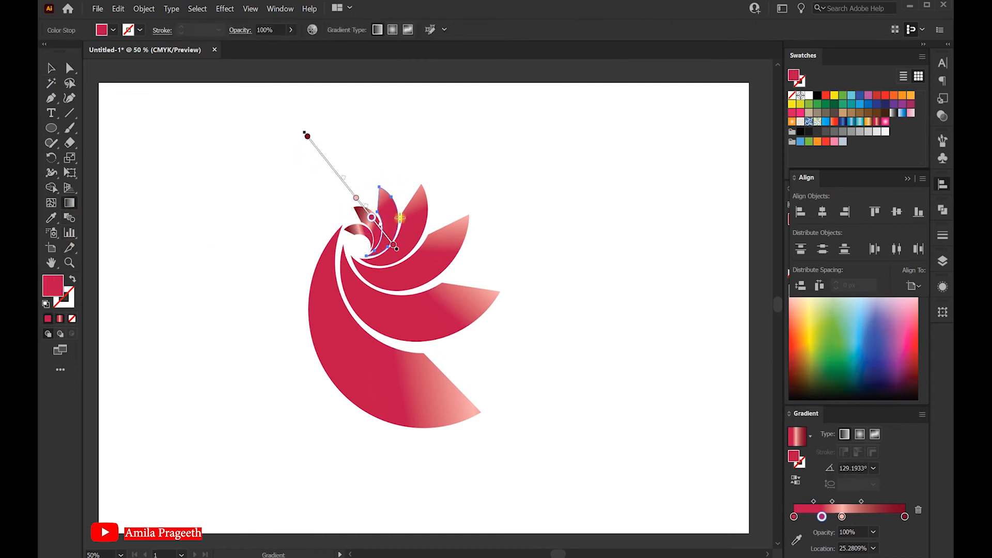
drag(374, 221, 378, 225)
- Redirect the second-smallest blade's gradient to about 141° and move its pink stop to about 47%
key(v)
click(361, 216)
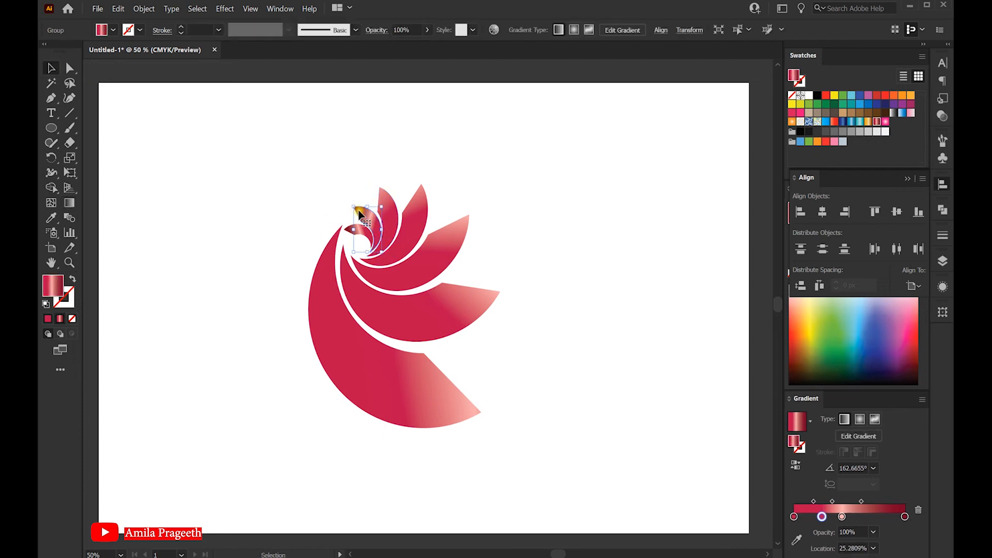
click(69, 203)
mouse_move(385, 243)
mouse_down()
mouse_move(332, 181)
mouse_move(281, 165)
mouse_move(291, 165)
mouse_up()
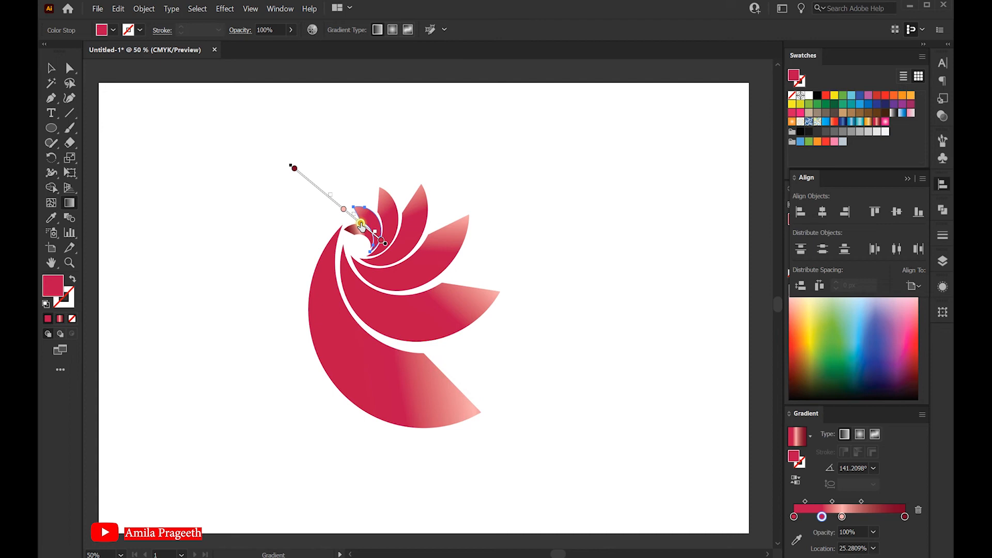
click(341, 209)
drag(339, 211, 359, 233)
- Redirect the smallest blade's gradient to about 158°, fine-tune its crimson and pink stops, and deselect the artwork
key(v)
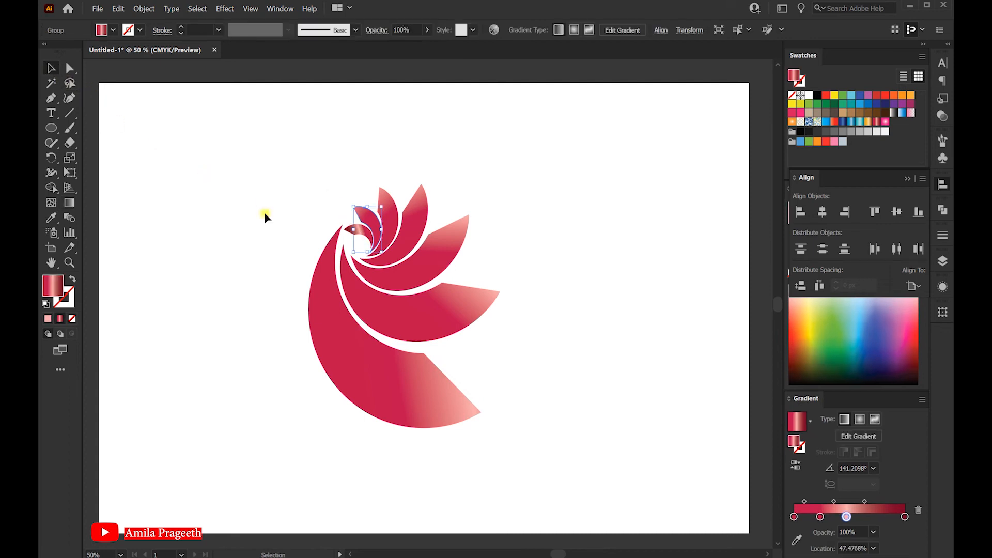
click(354, 230)
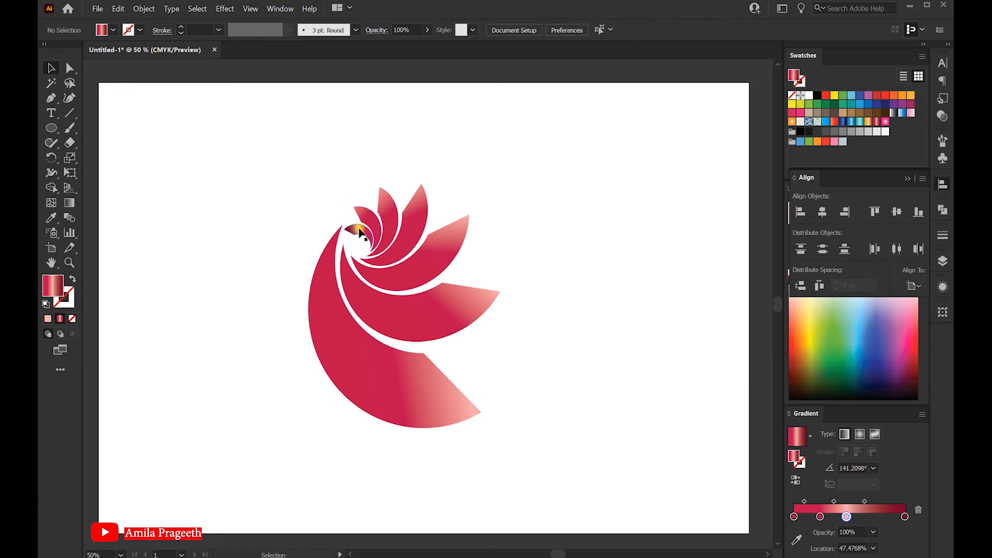
click(70, 203)
drag(382, 251, 270, 197)
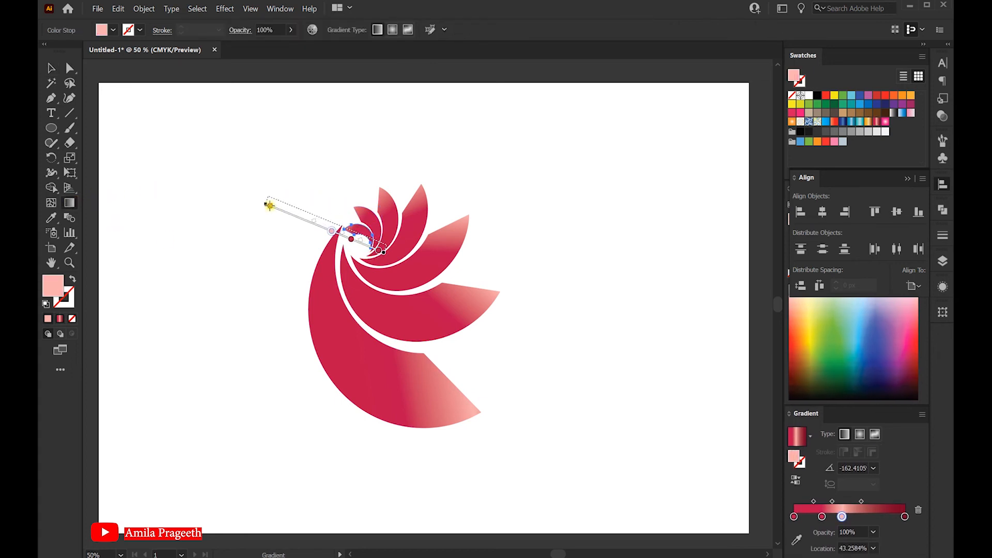
drag(357, 237, 358, 238)
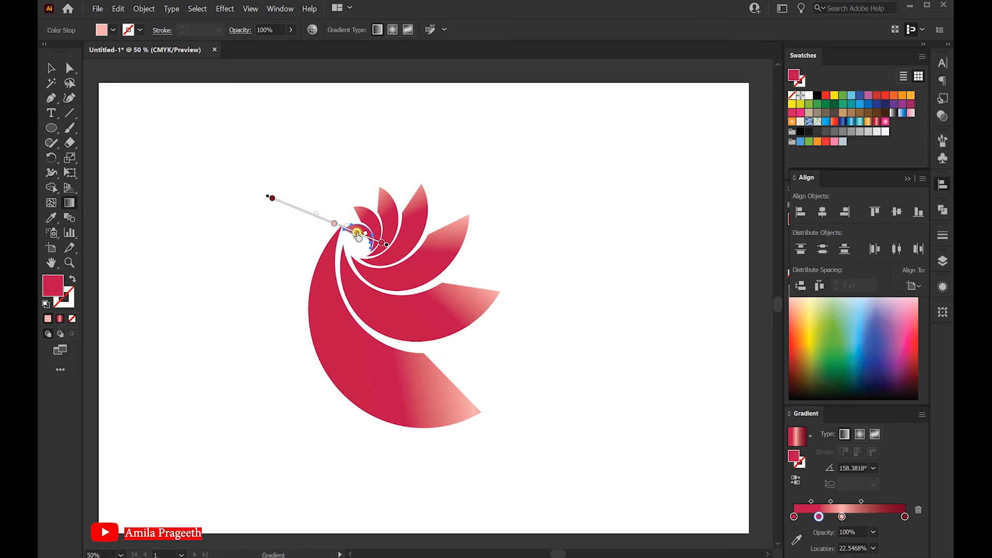
click(330, 223)
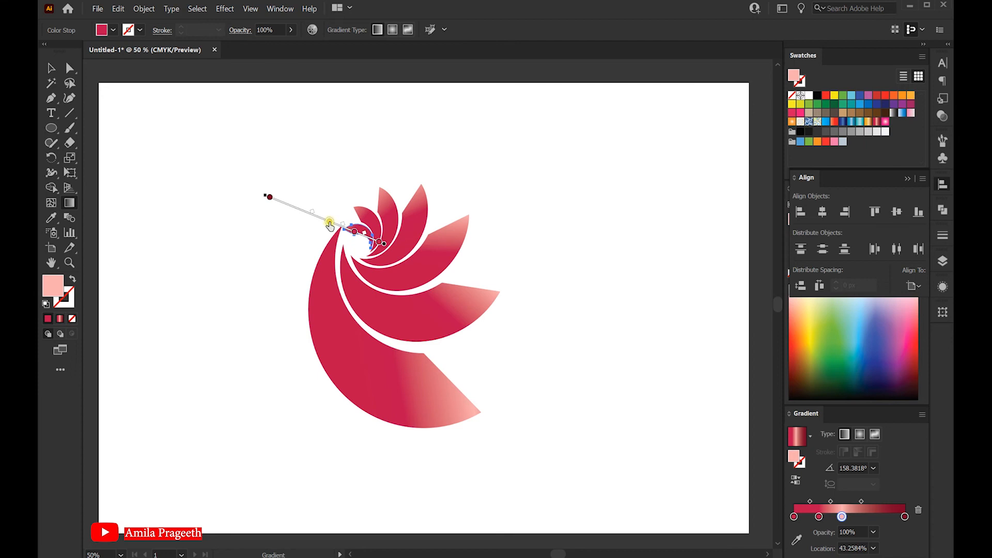
drag(332, 225, 332, 225)
click(51, 67)
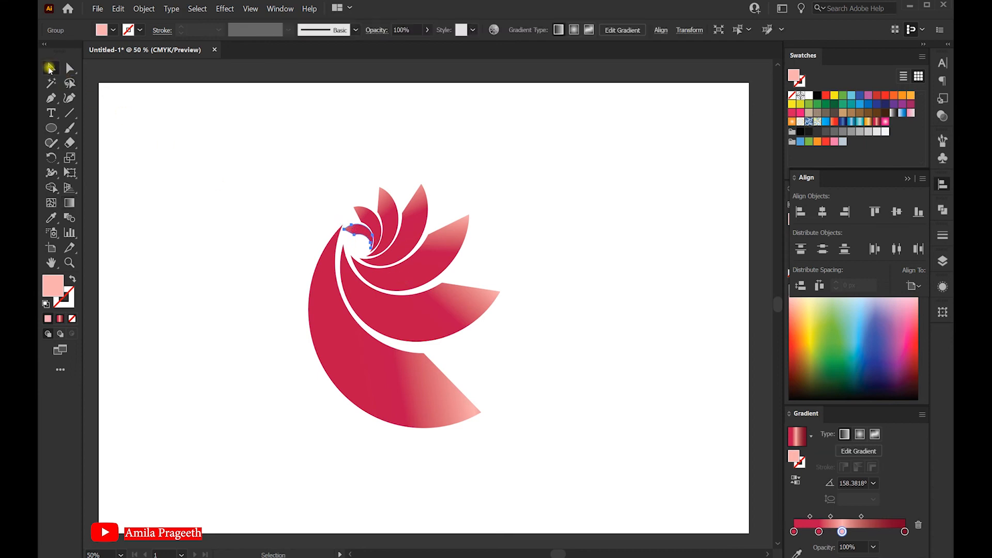
click(174, 130)
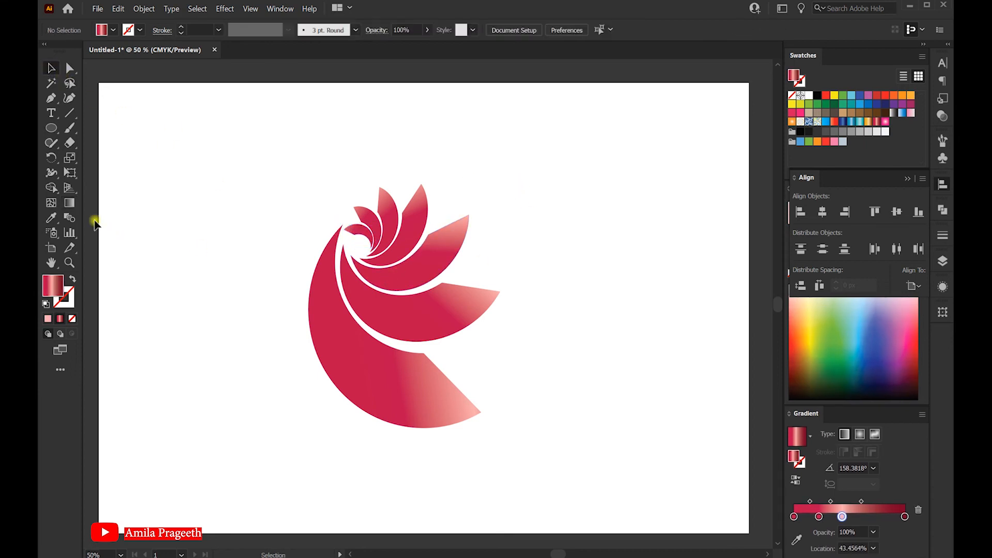
- Draw a small circle with the Ellipse tool and centre it in the opening at the spiral's hub
click(52, 129)
drag(359, 249, 369, 258)
click(52, 68)
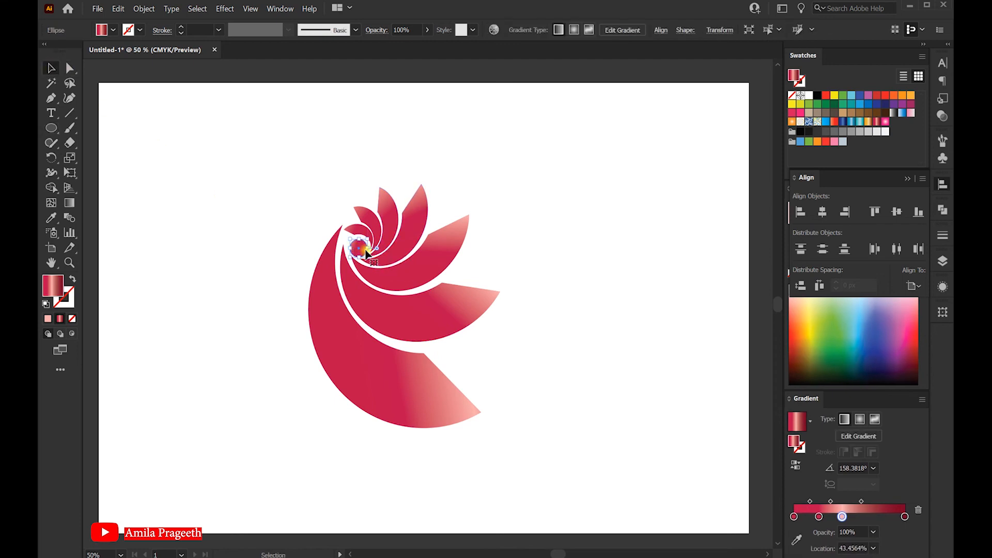
drag(362, 250, 361, 251)
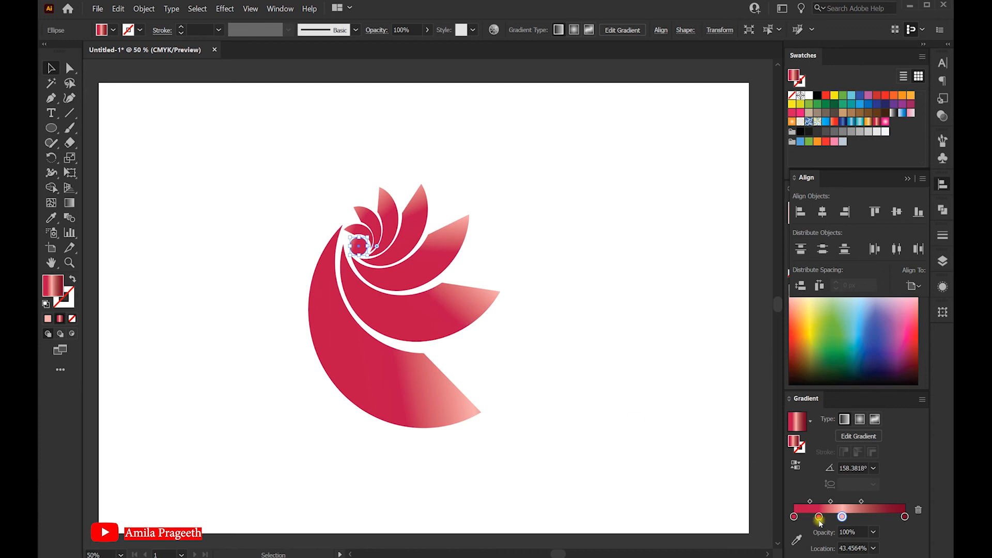
- Try a radial gradient on the hub circle without the inner crimson stop, spreading its midpoints outwards with the first at 13%
mouse_move(819, 516)
mouse_down()
mouse_move(826, 529)
mouse_move(880, 502)
mouse_move(812, 499)
mouse_up()
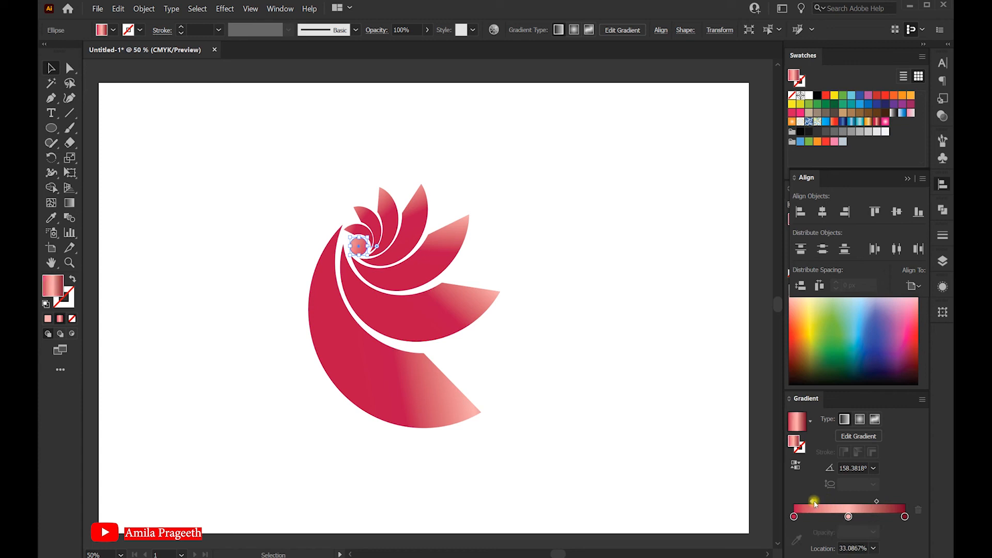
click(860, 420)
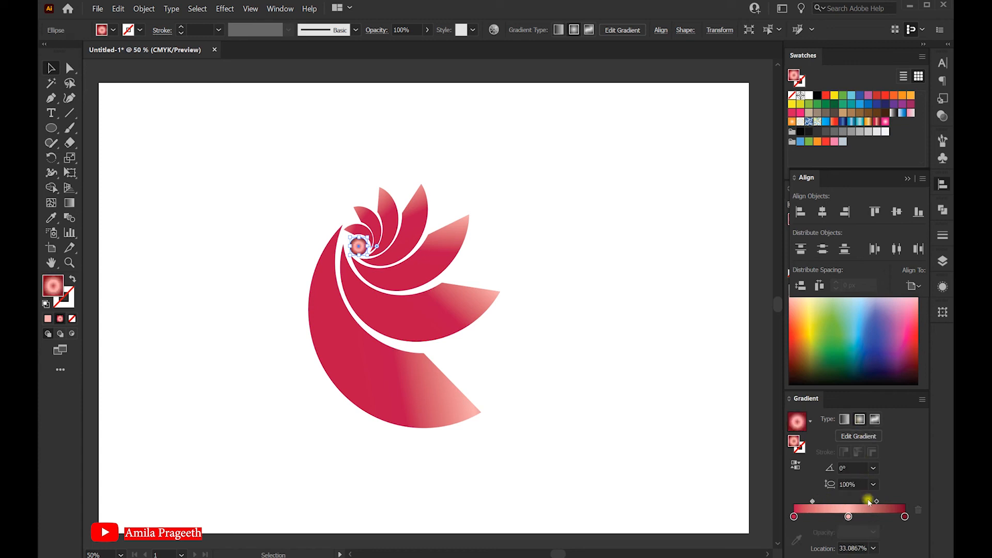
drag(877, 501, 898, 504)
drag(811, 501, 797, 500)
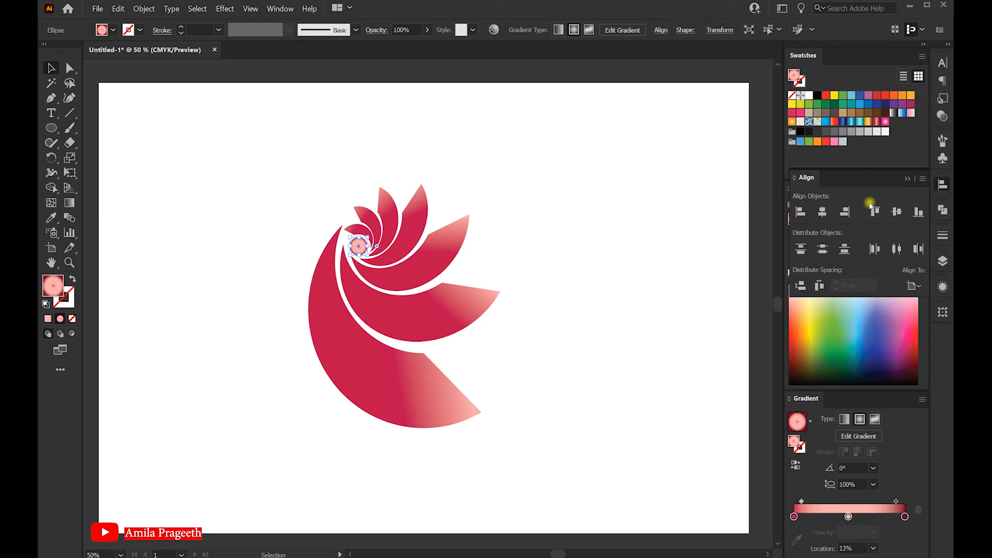
- Reapply the crimson gradient swatch to the hub circle and try a radial version with the pink stop at about 52% and midpoints spread outwards
click(878, 124)
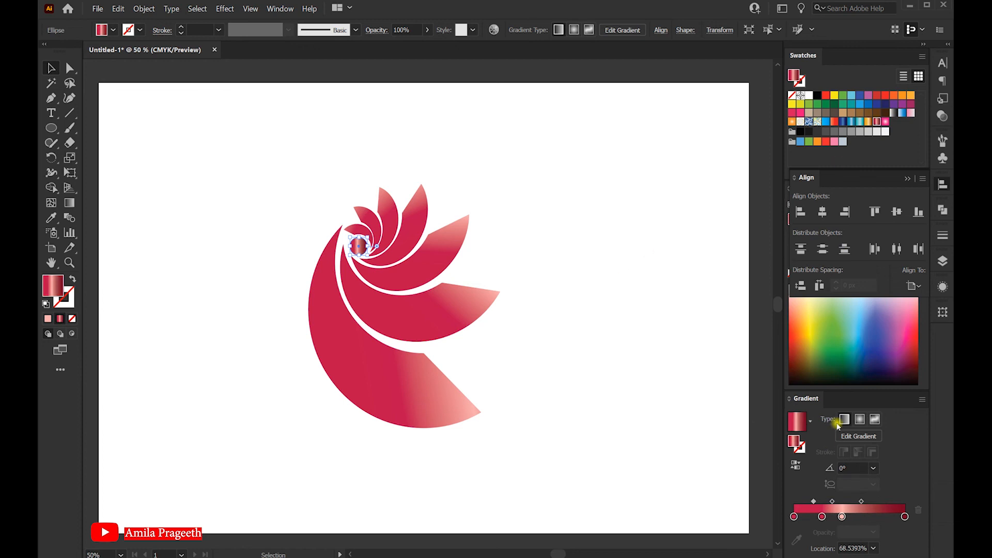
drag(825, 521, 852, 517)
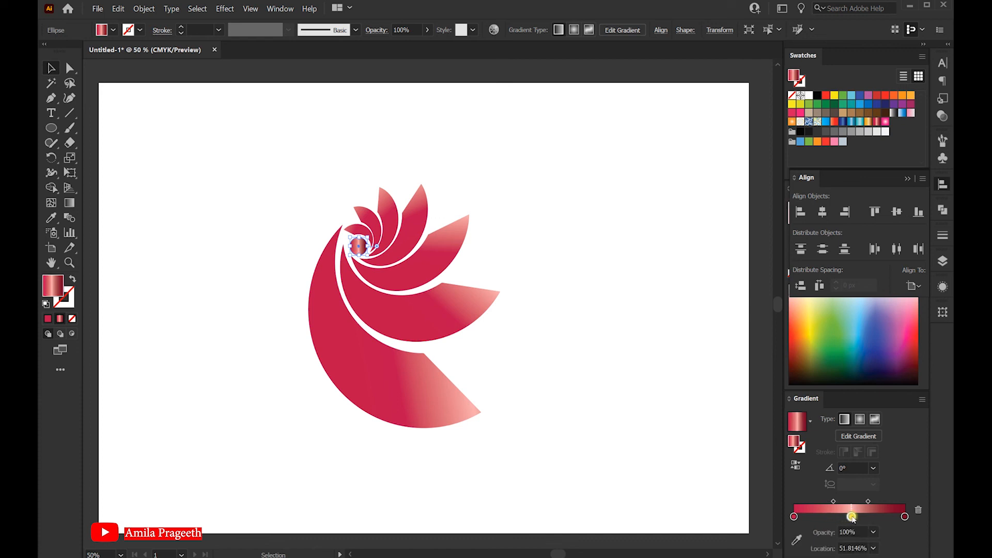
click(860, 420)
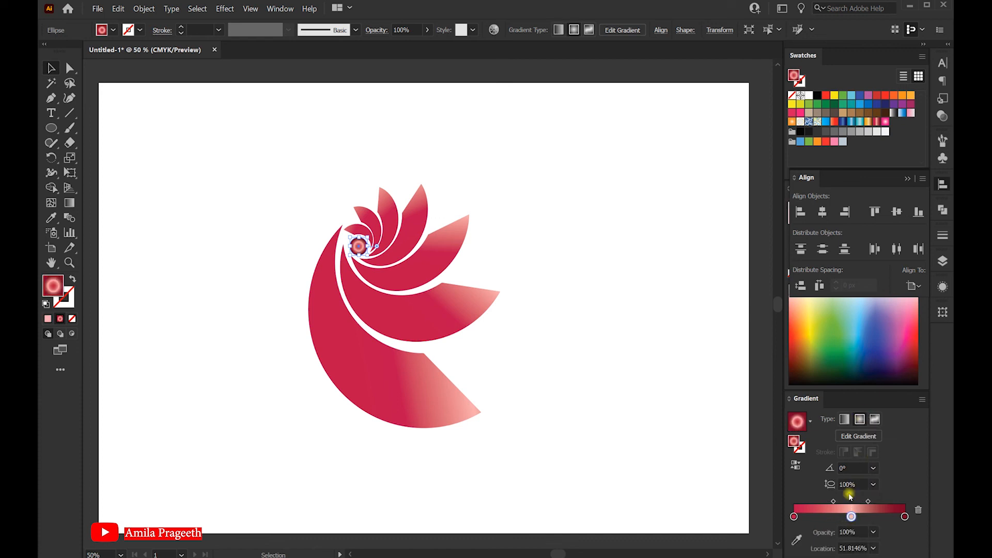
drag(835, 504, 903, 509)
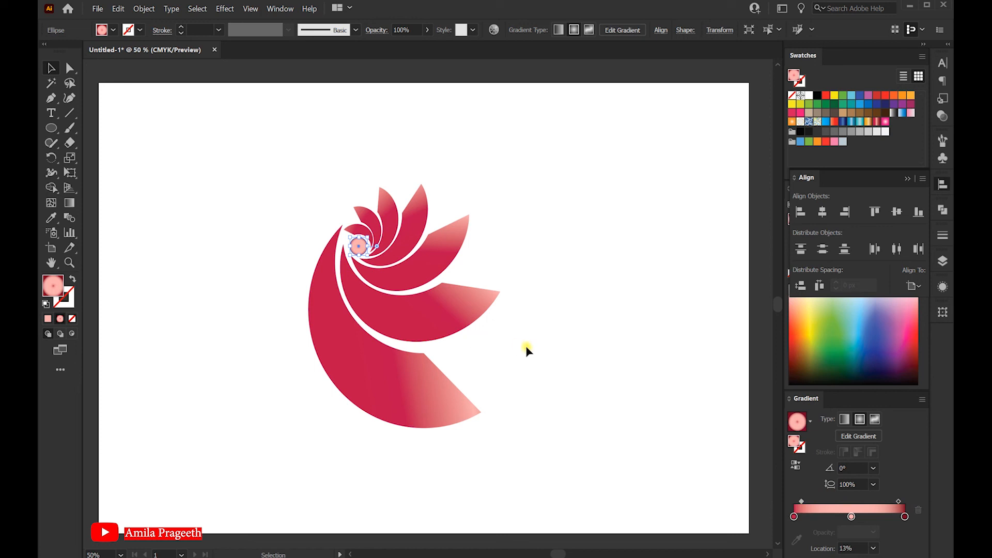
- Restore the hub circle's linear crimson swatch gradient, remove its pink stop, and set the last midpoint to about 65%
click(877, 122)
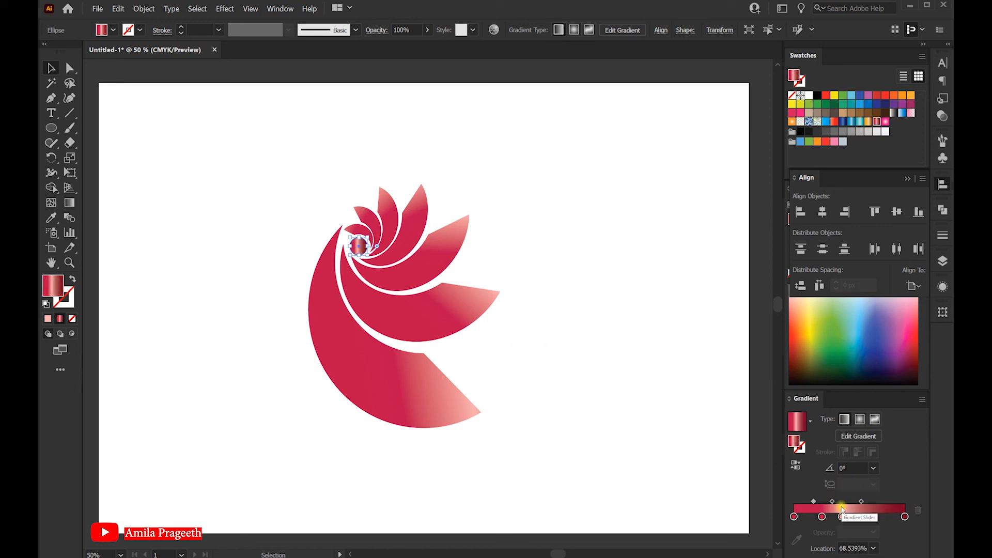
mouse_move(843, 519)
mouse_down()
mouse_move(824, 517)
mouse_move(855, 519)
mouse_up()
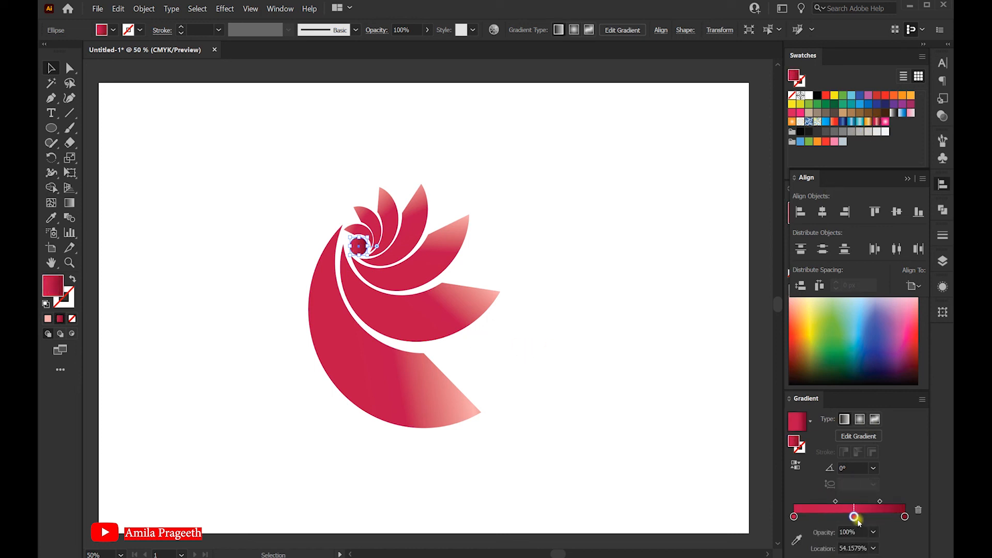
drag(829, 502, 886, 506)
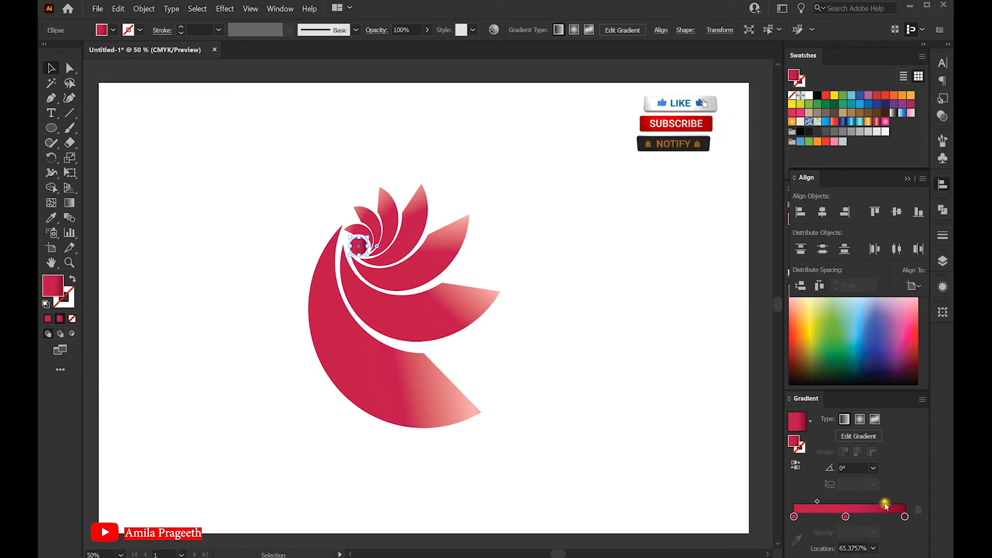
click(244, 187)
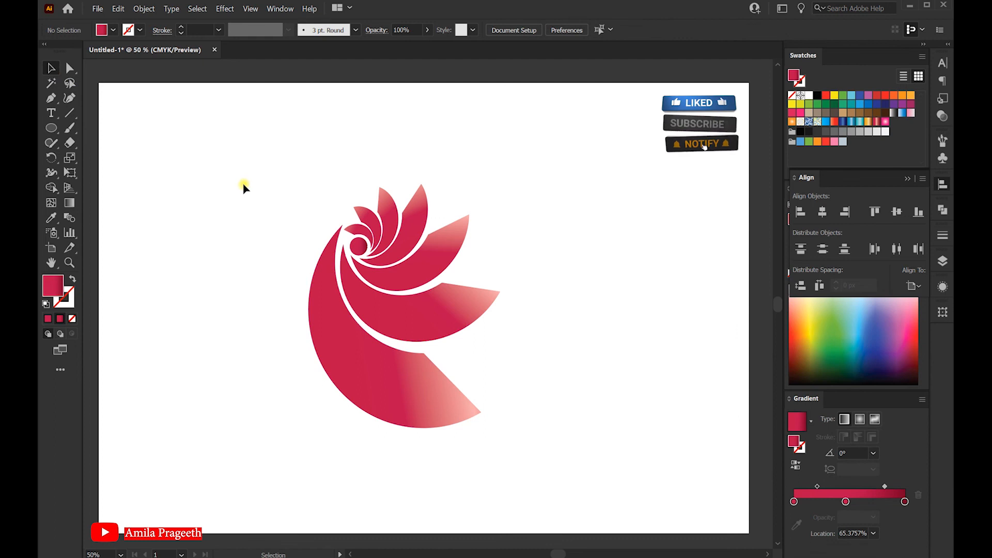
- Group all the spiral blades together with the hub circle
drag(283, 195, 457, 366)
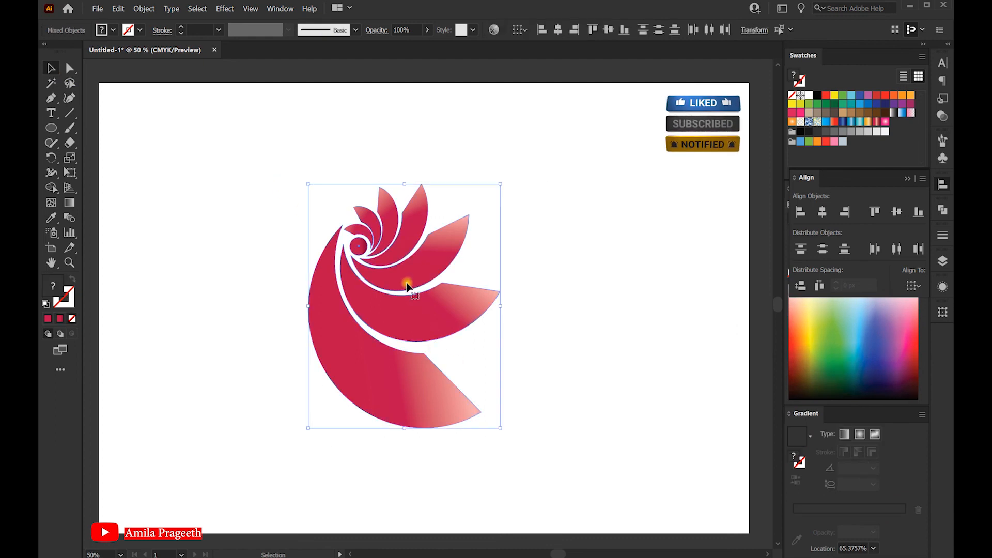
right_click(406, 286)
click(439, 333)
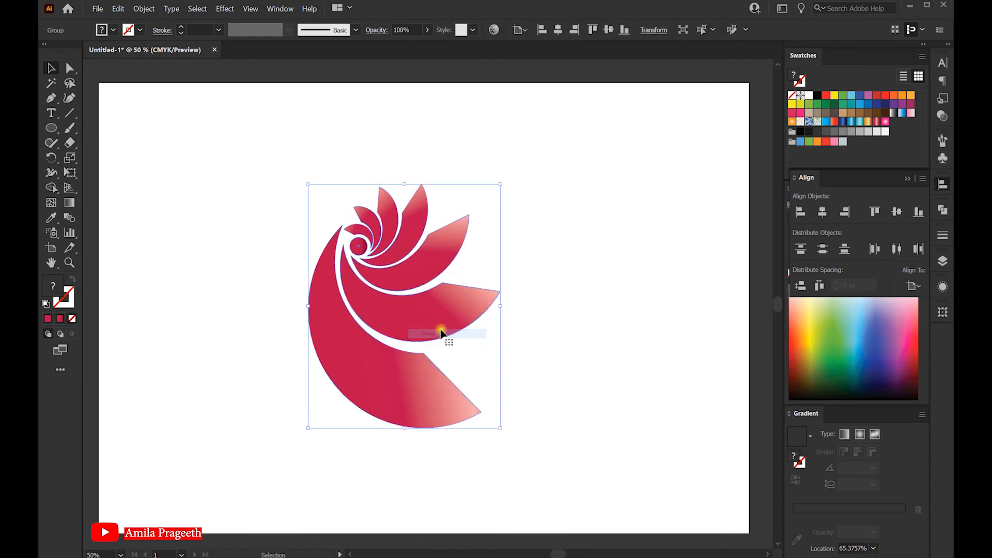
- Enlarge the grouped logo proportionally, reposition it near the middle of the artboard, and deselect it
drag(502, 429, 559, 469)
drag(435, 414, 505, 405)
click(682, 418)
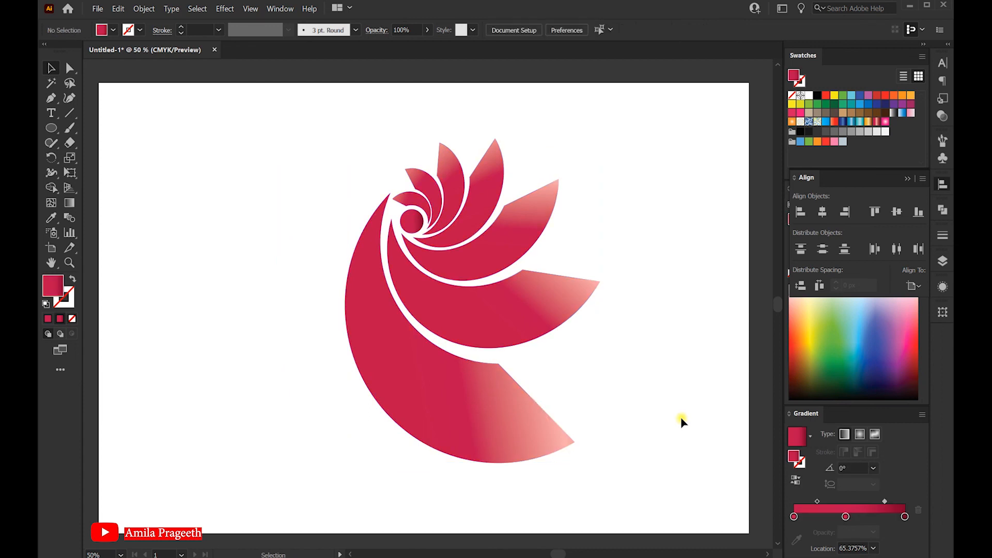